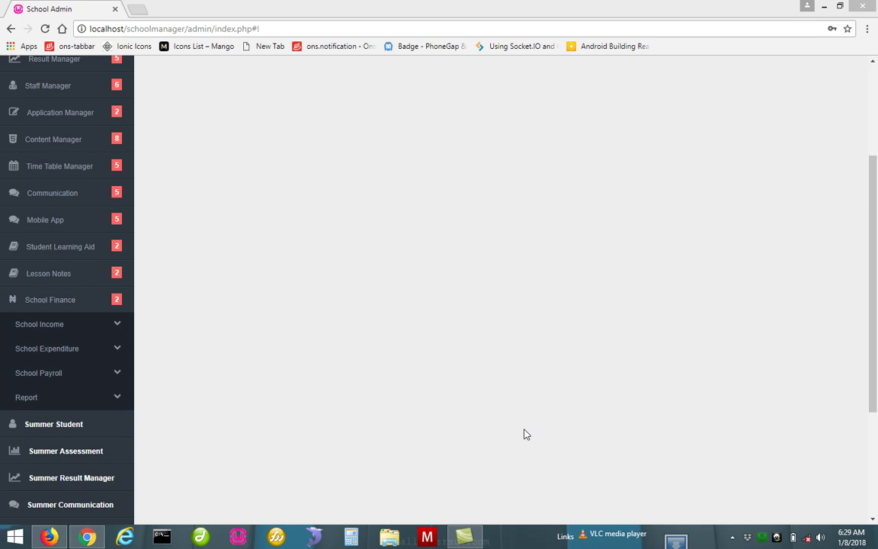
Expand School Finance > School Income to list Define Fee Title, Set Fees and Receive Payment
left_click_drag(873, 349, 864, 199)
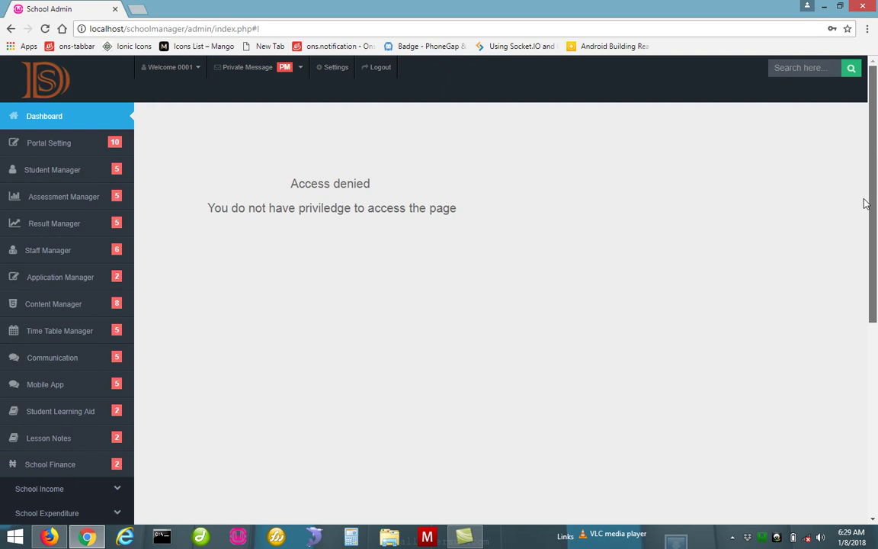
left_click_drag(864, 199, 866, 345)
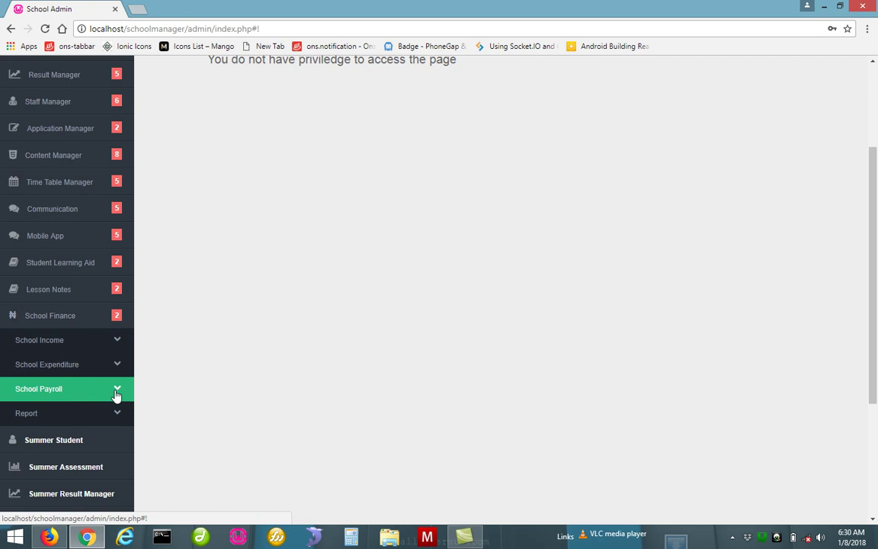
left_click(78, 340)
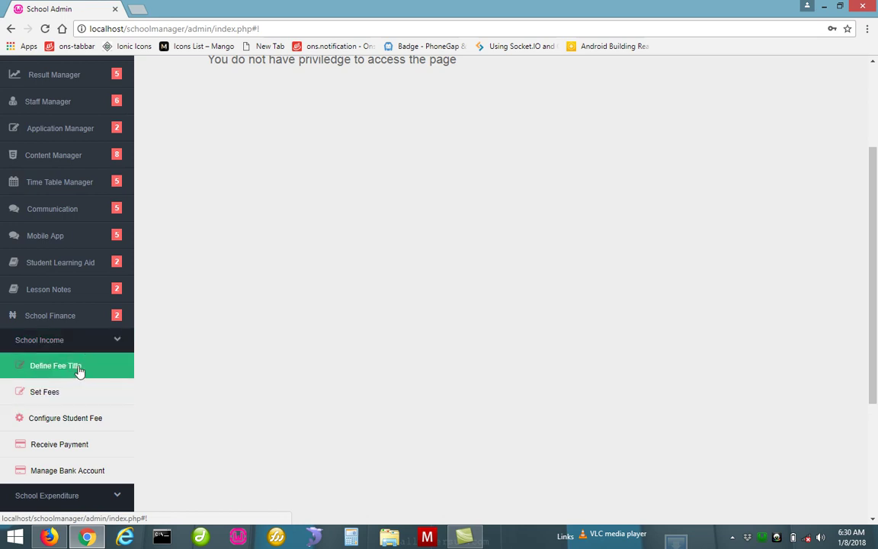
Open Define Fee Title to view the eight existing fee titles, BOOKS through ICT
left_click(79, 368)
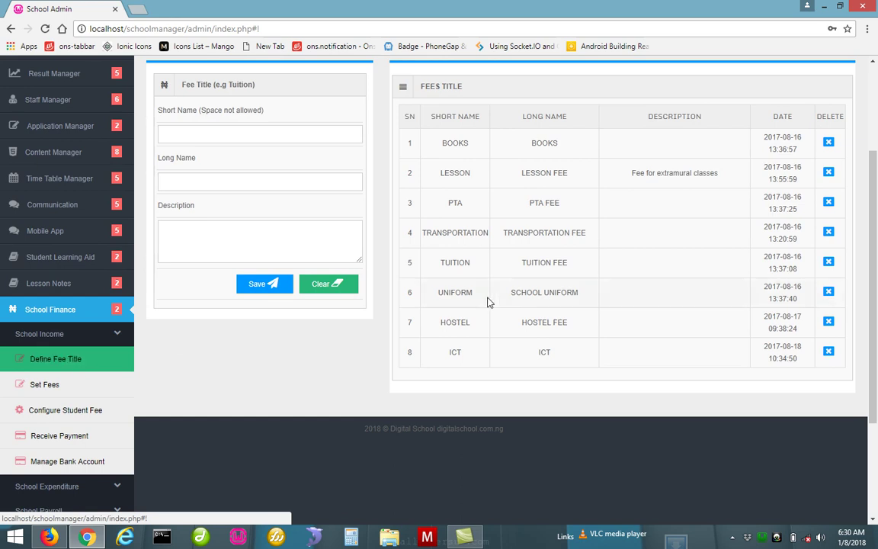
scroll(871, 197, "up", 1)
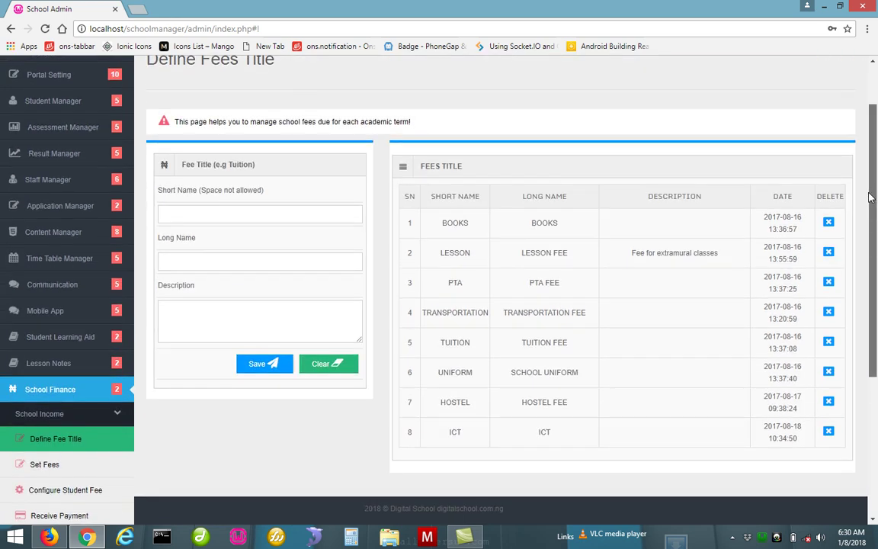
scroll(874, 195, "up", 1)
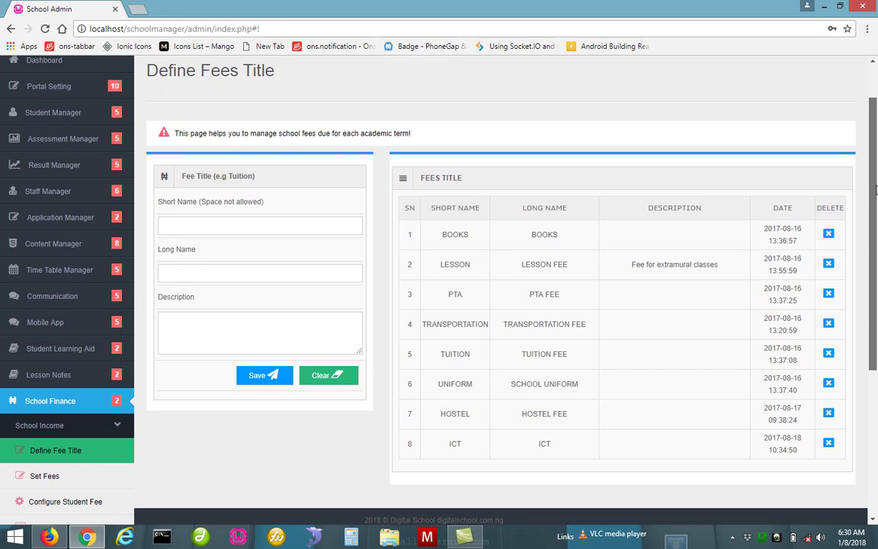
left_click_drag(876, 192, 876, 200)
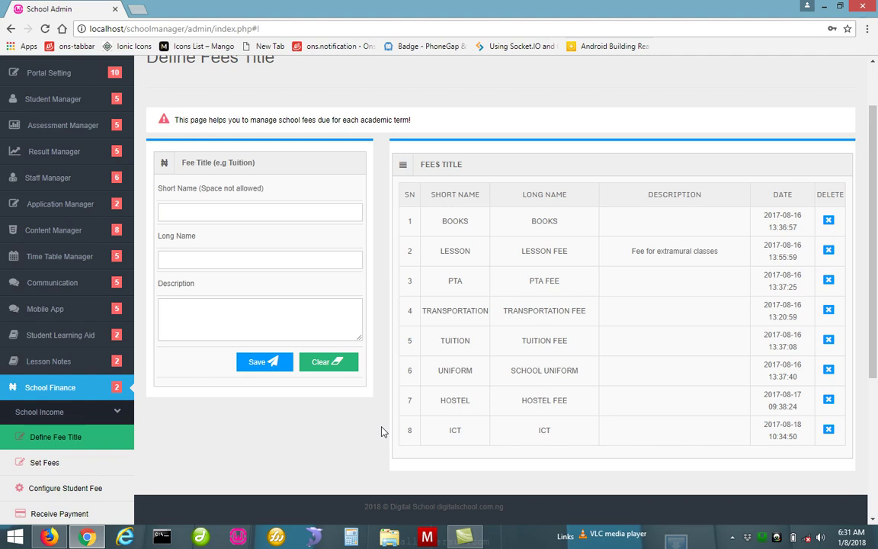
Enter 'excursion' as both the Short Name and Long Name of a new fee title
left_click(298, 216)
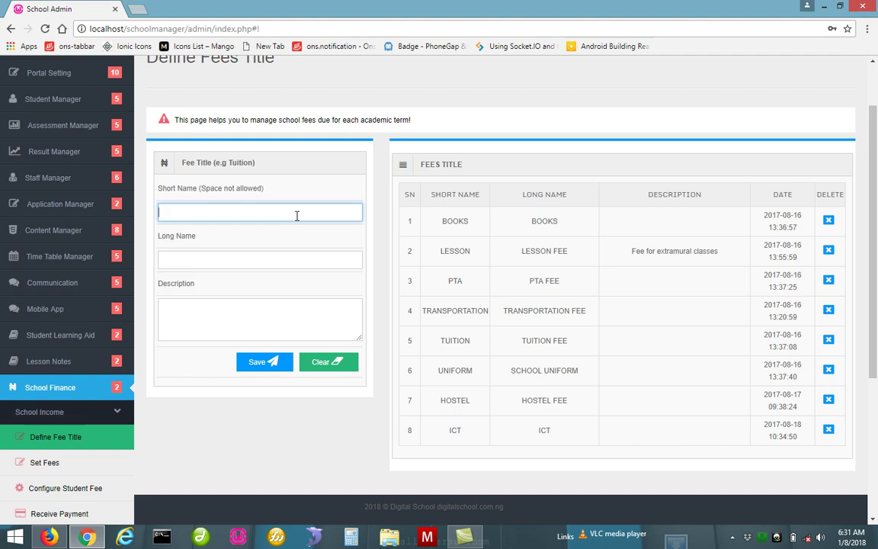
type("excursion")
left_click(279, 276)
left_click(266, 260)
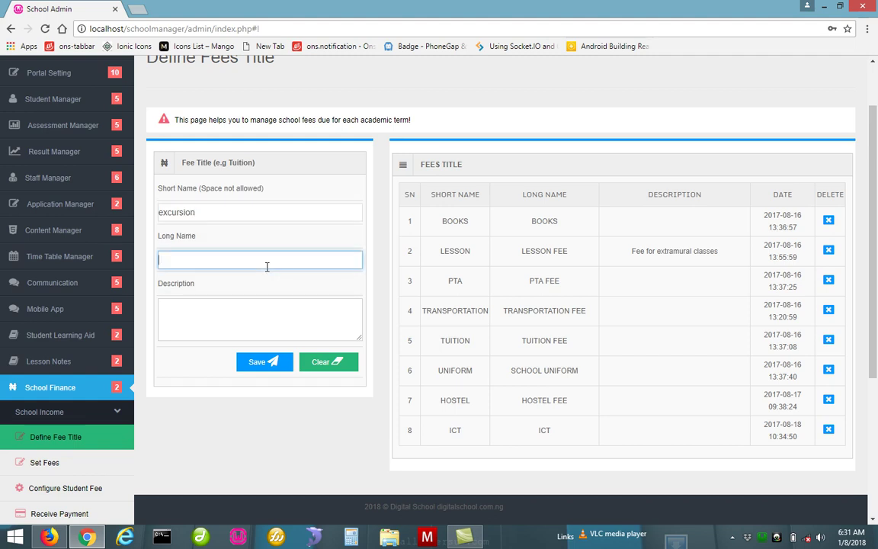
type("excursion")
Save the excursion fee title, refresh the list, and go to Set School Fees
left_click(266, 313)
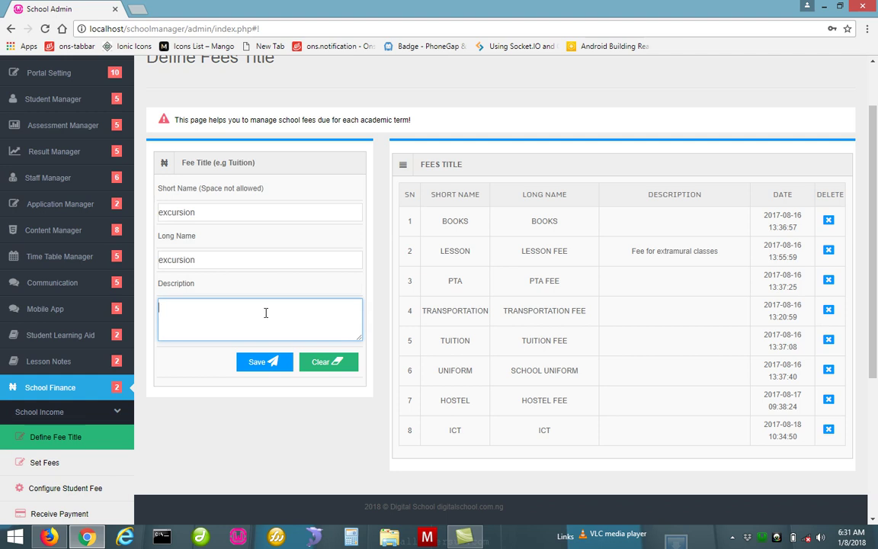
left_click(259, 369)
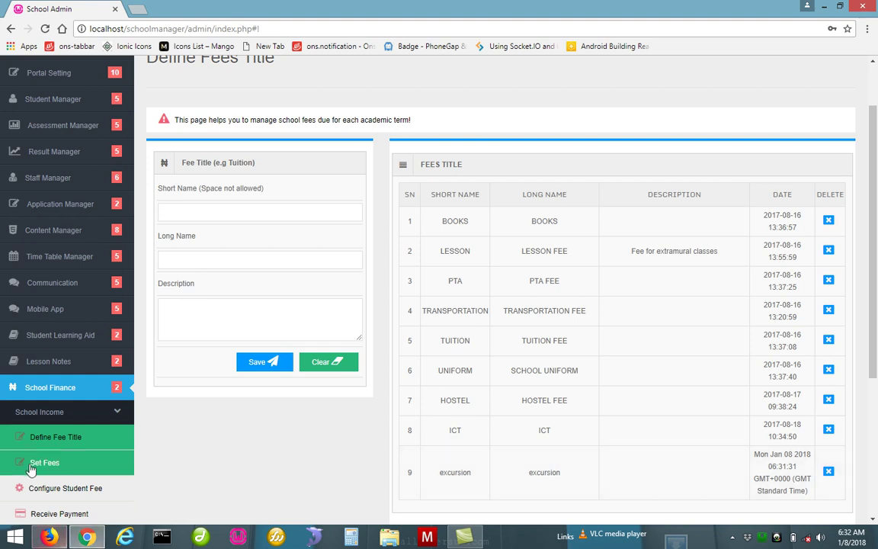
left_click(86, 444)
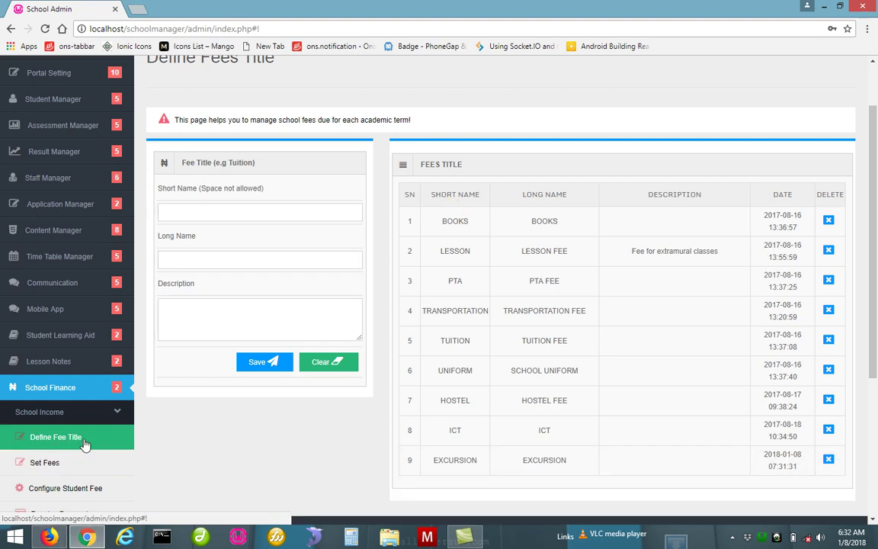
left_click(84, 463)
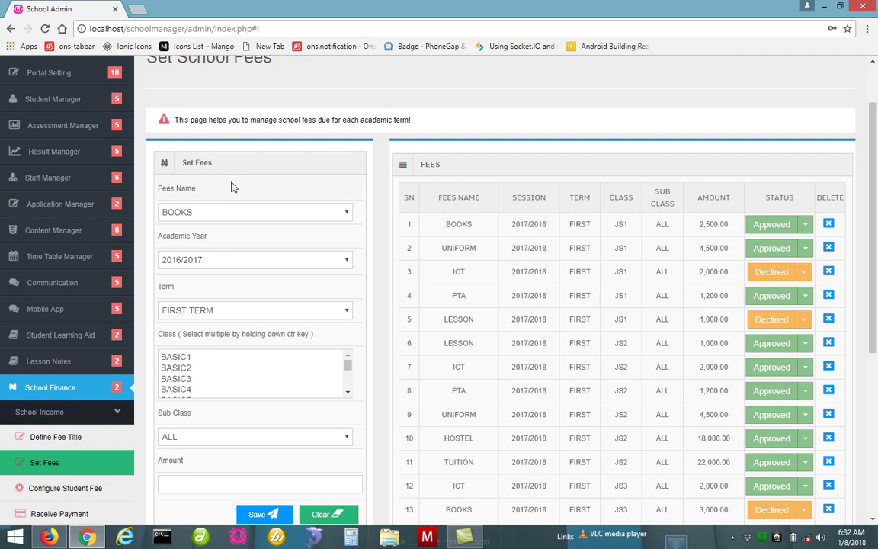
Choose fee EXCURSION, academic year 2017/2018 and SECOND TERM in the Set Fees form
left_click(297, 216)
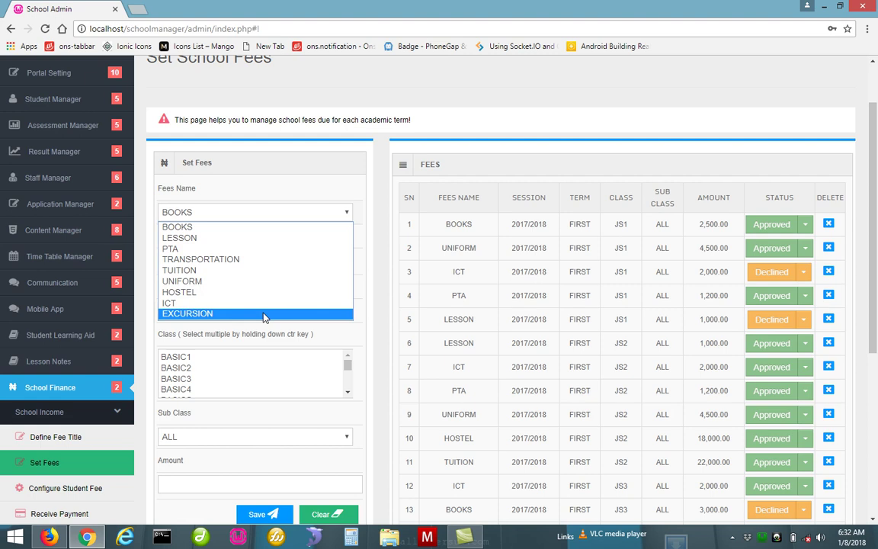
left_click(264, 314)
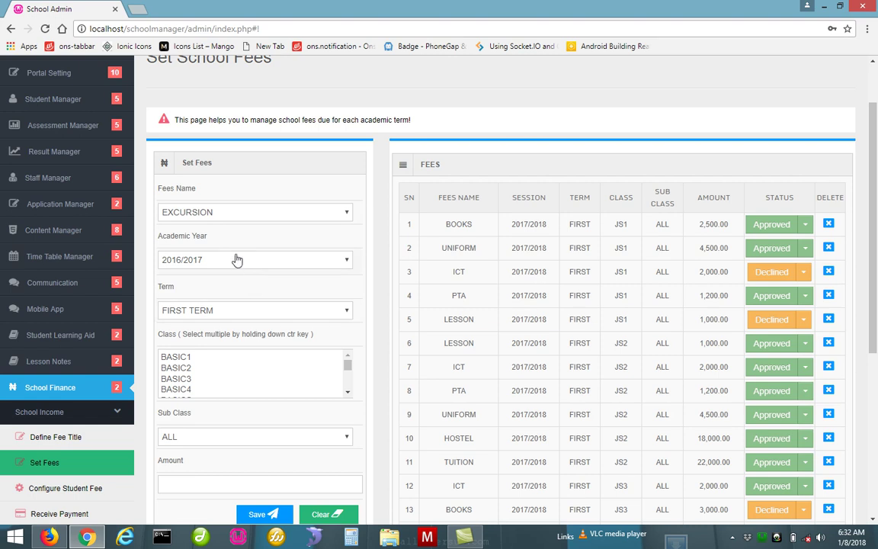
left_click(235, 256)
left_click(239, 286)
left_click(250, 311)
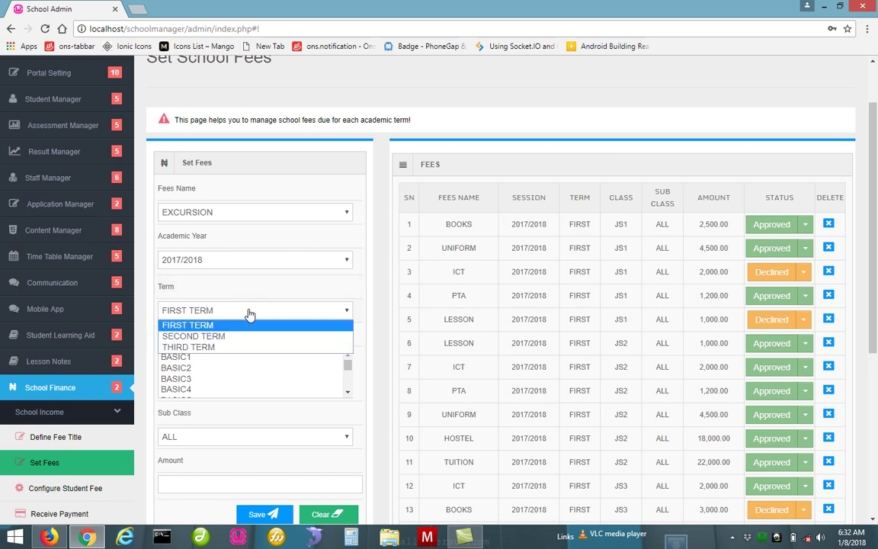
left_click(250, 336)
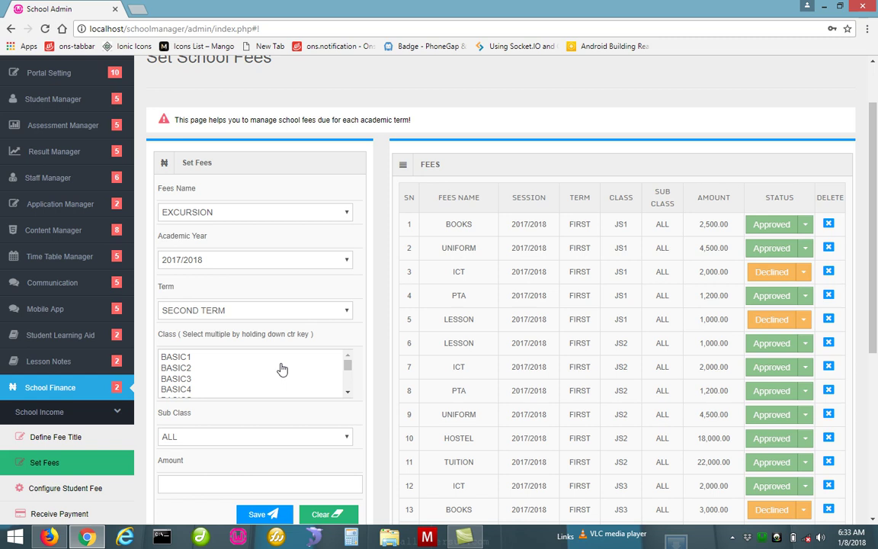
Select classes SS1, SS2 and SS3 with sub class ALL for the excursion fee
left_click_drag(347, 365, 349, 389)
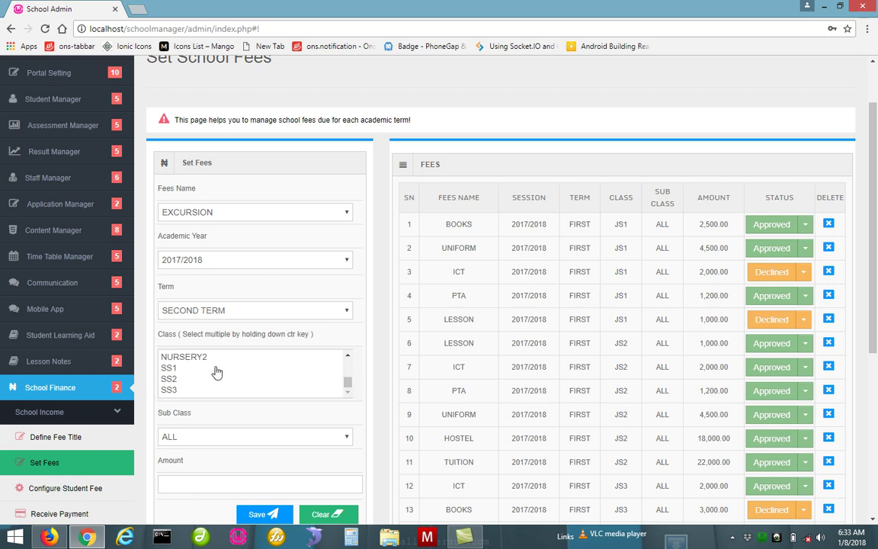
left_click(183, 369)
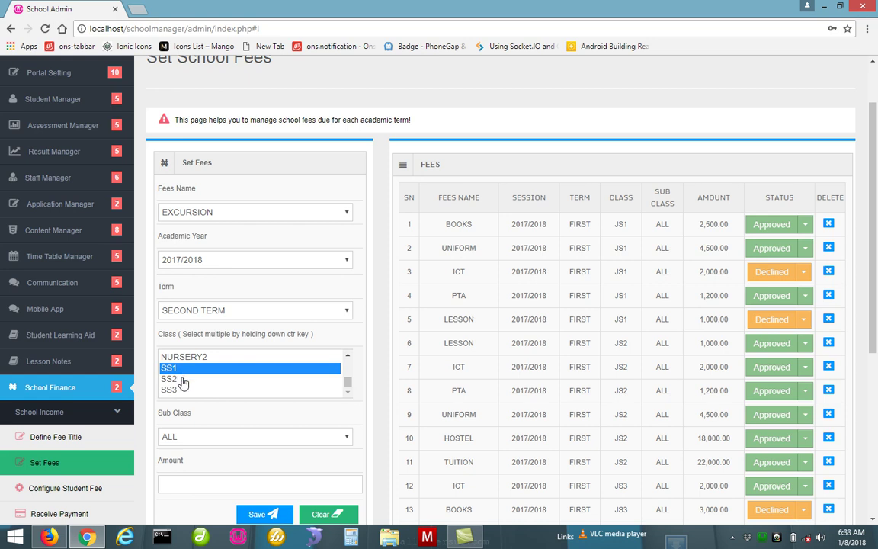
left_click(183, 379, "ctrl")
left_click(183, 390, "ctrl")
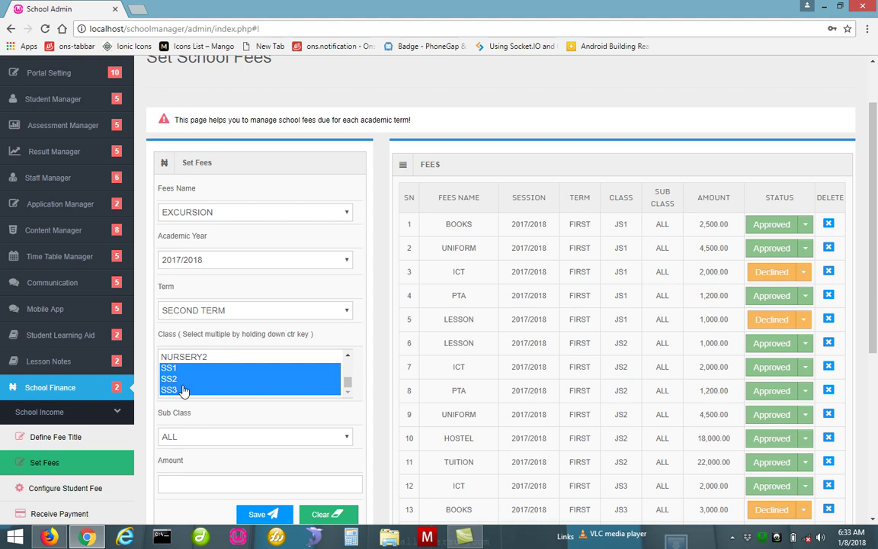
left_click(211, 437)
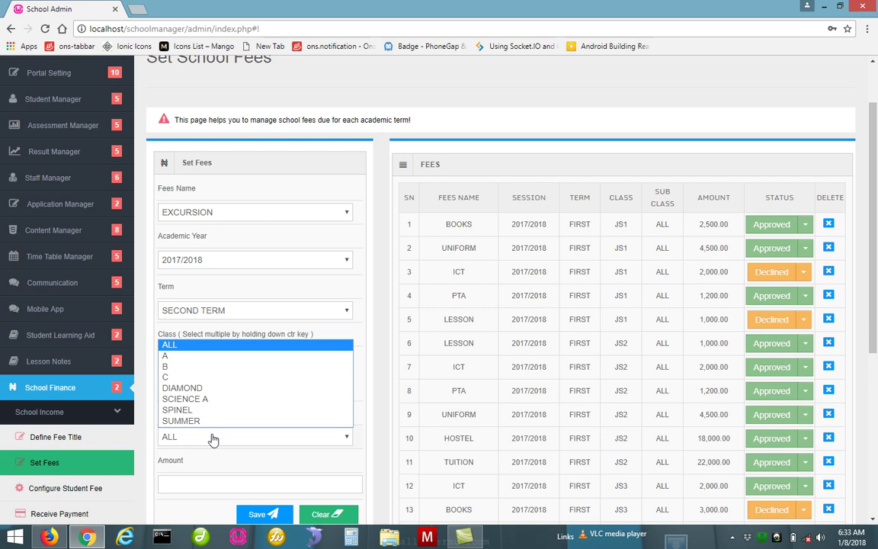
left_click(199, 350)
left_click_drag(873, 289, 856, 344)
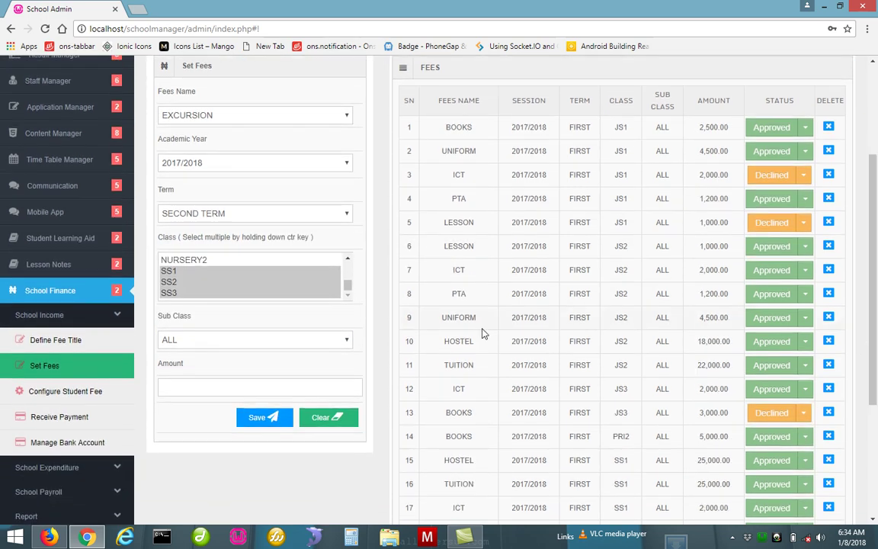
left_click(335, 389)
Enter amount 12000 and save, adding pending EXCURSION rows for SS1, SS2 and SS3
type("12000")
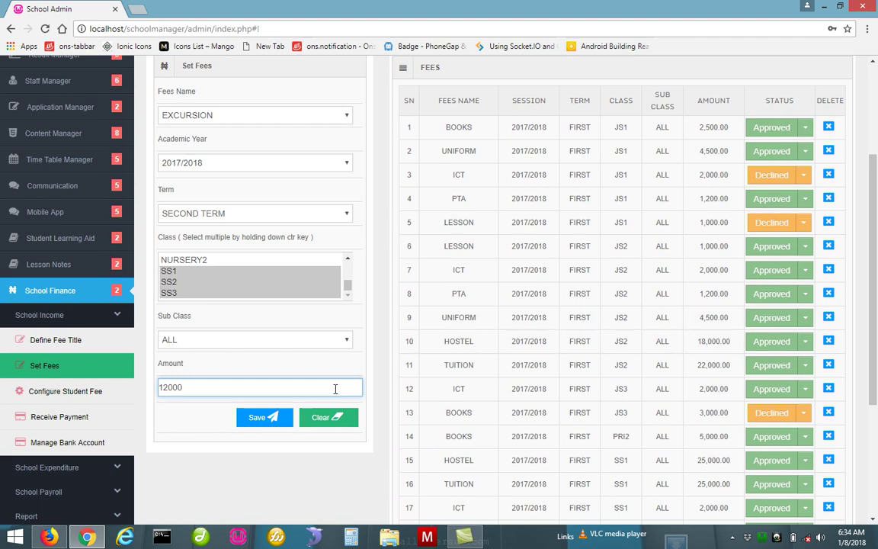
left_click(260, 424)
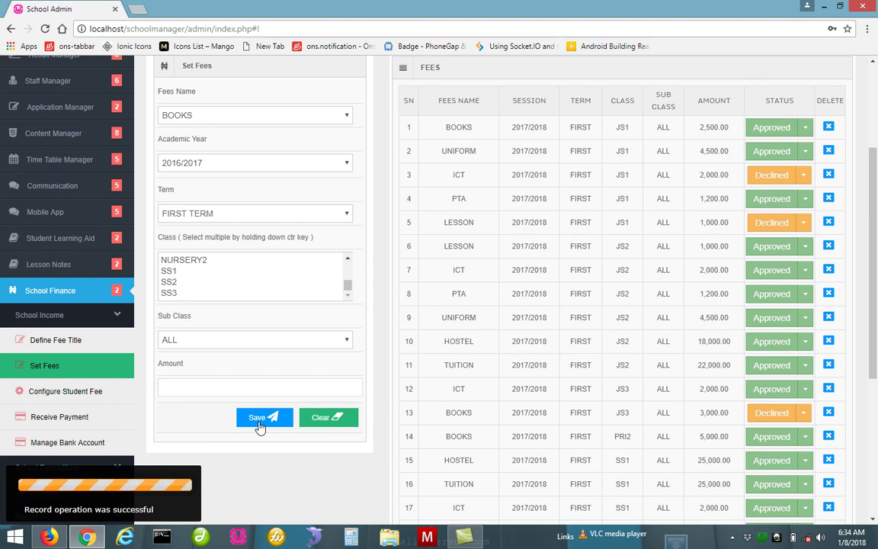
scroll(877, 372, "down", 4)
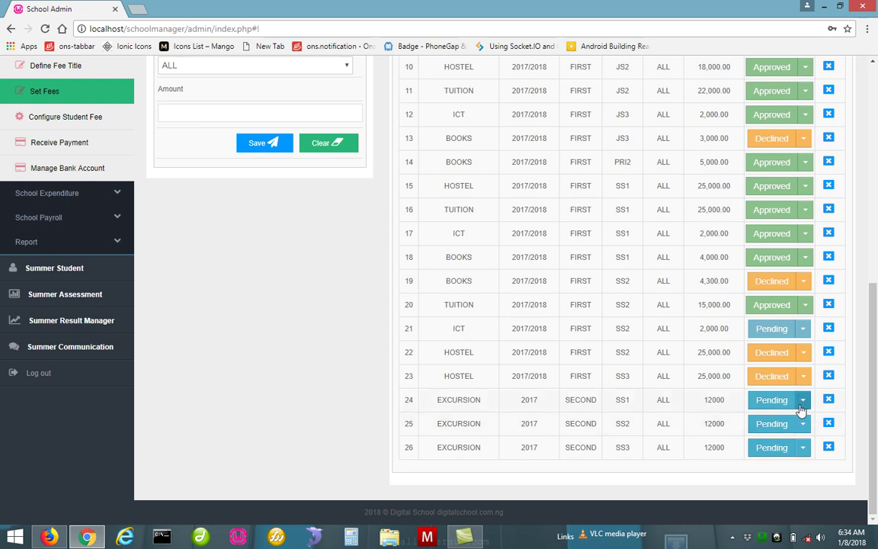
left_click(802, 405)
left_click(801, 409)
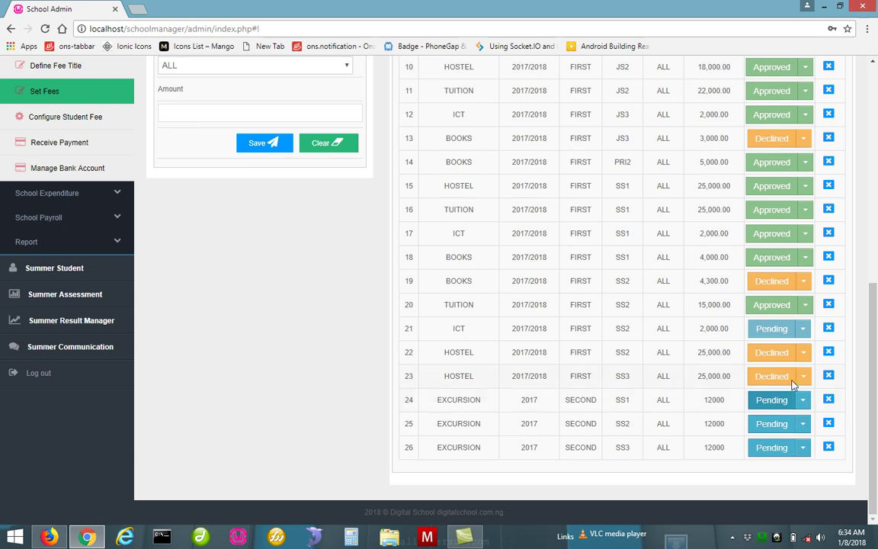
left_click(806, 411)
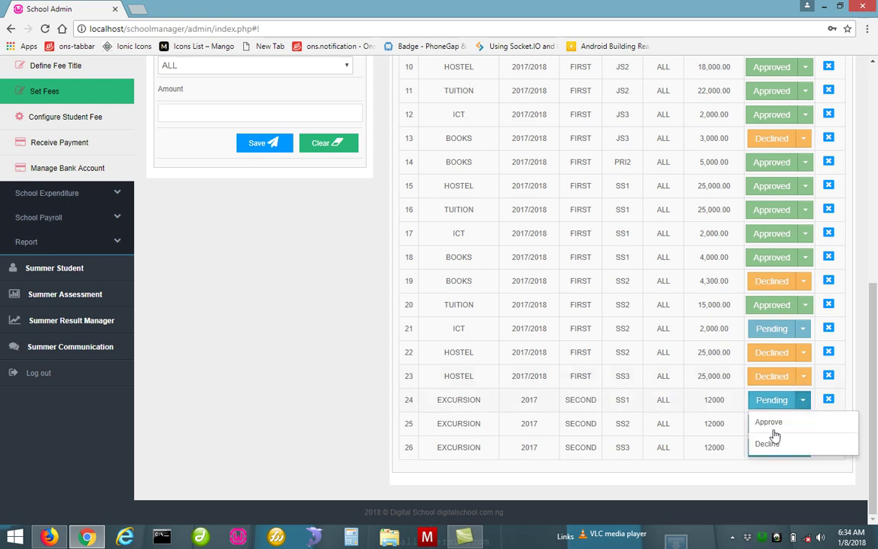
left_click(782, 429)
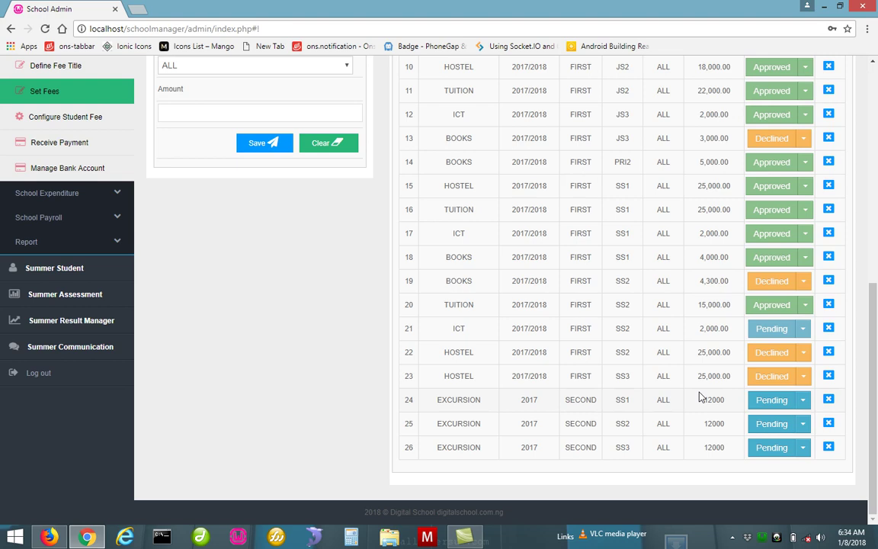
scroll(877, 267, "up", 4)
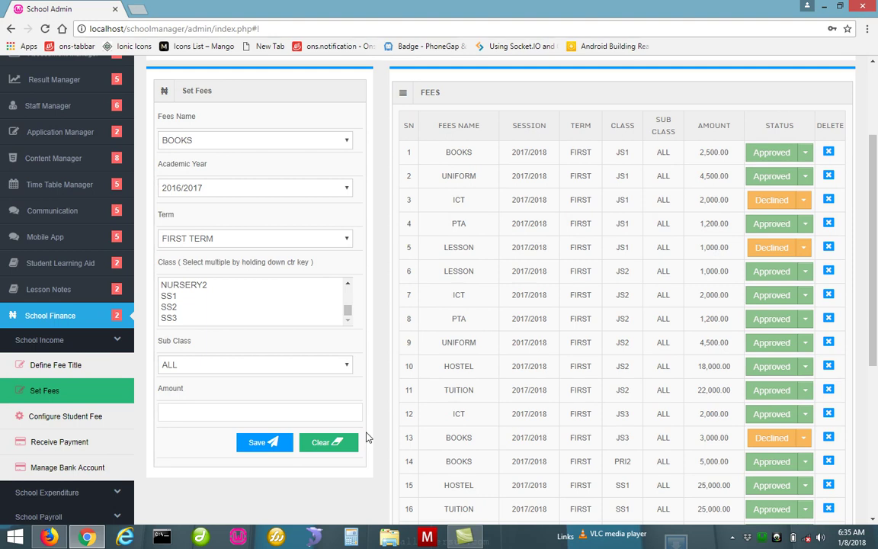
In Configure Student Fee, load the SS1 sub class A list for 2017/2018 second term
left_click(104, 415)
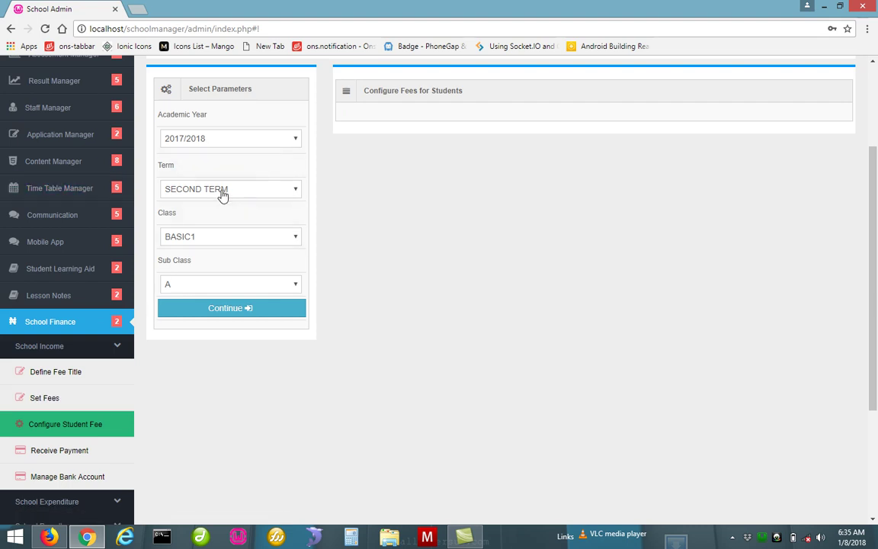
left_click(229, 237)
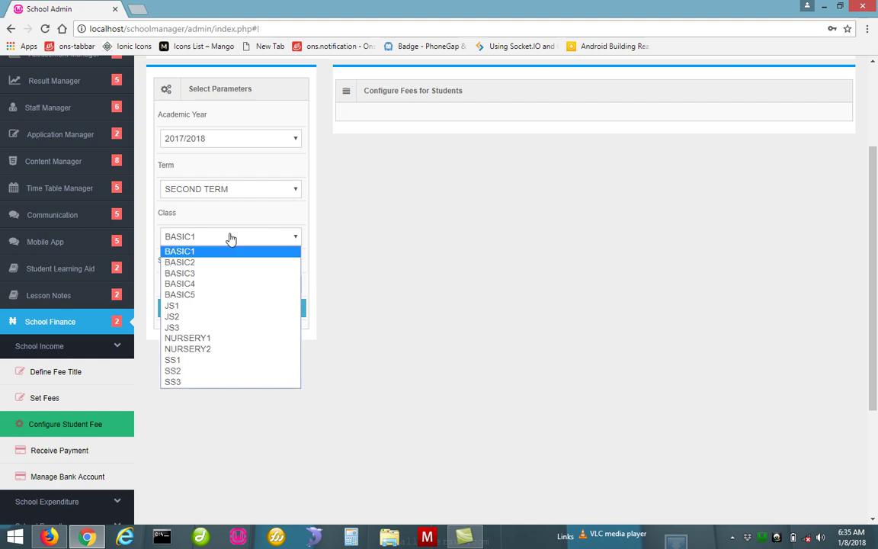
left_click(204, 363)
left_click(238, 308)
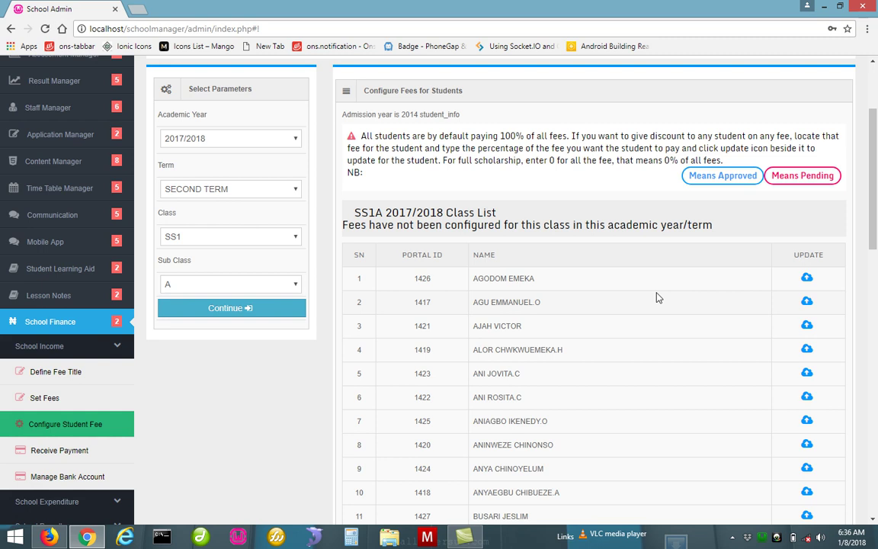
left_click(49, 537)
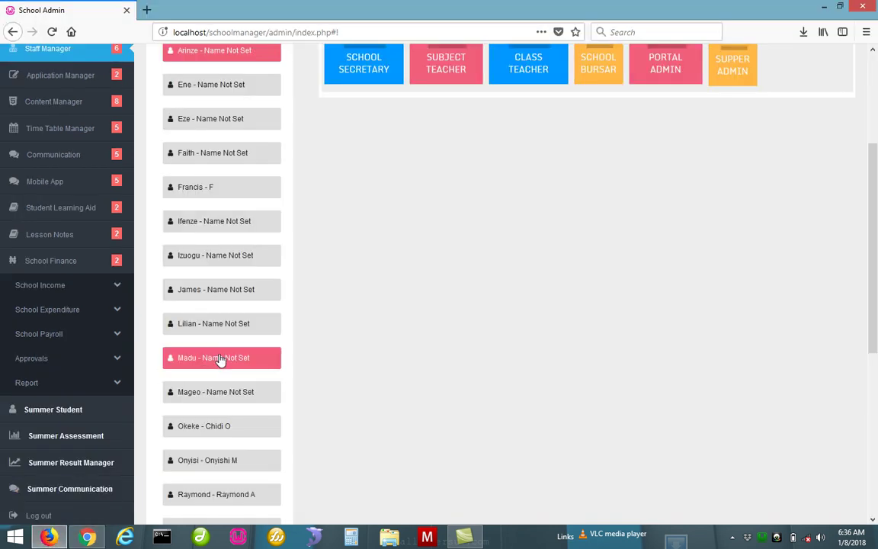
Under Approvals > Fee Settings, approve the SS2, SS3 and SS1 EXCURSION second-term fees
left_click(97, 366)
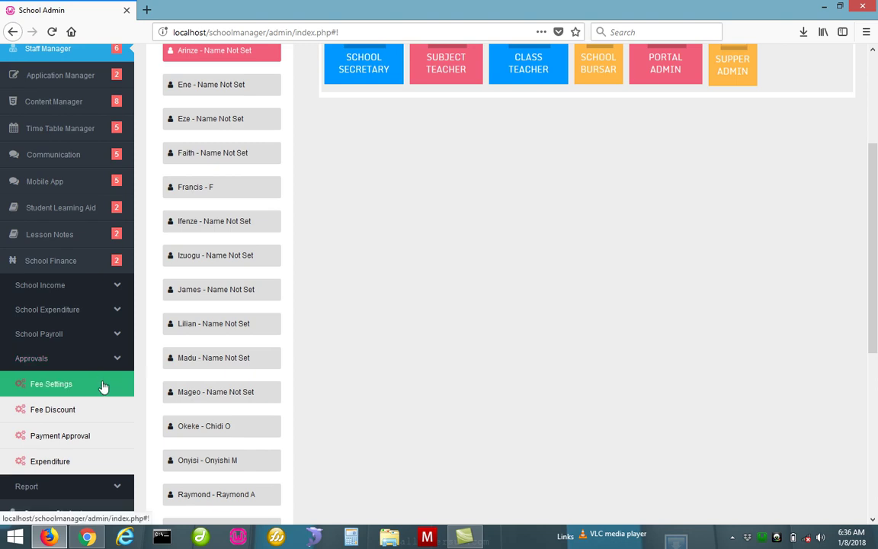
left_click(103, 386)
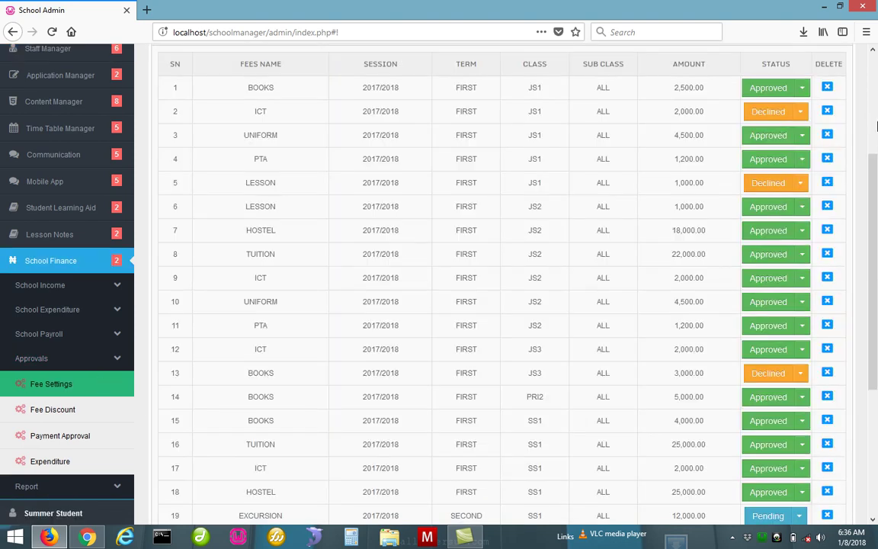
left_click_drag(875, 182, 875, 328)
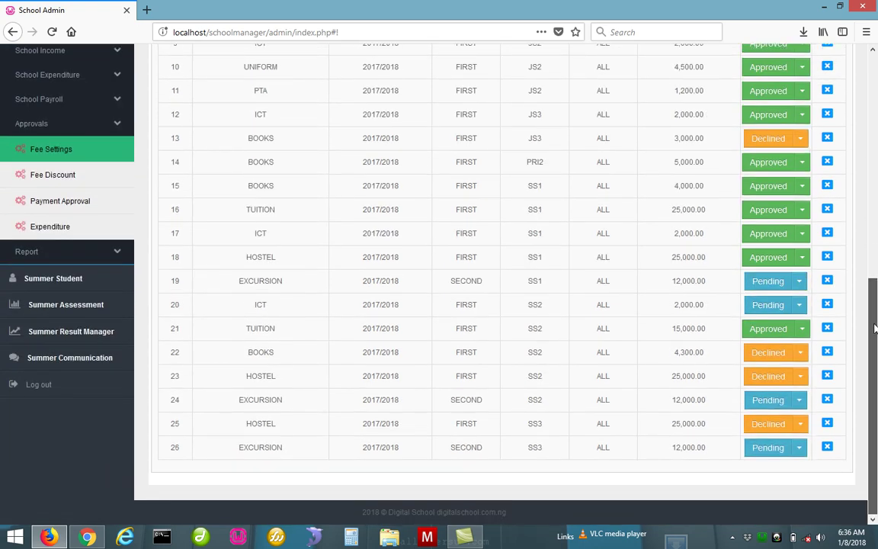
left_click(798, 401)
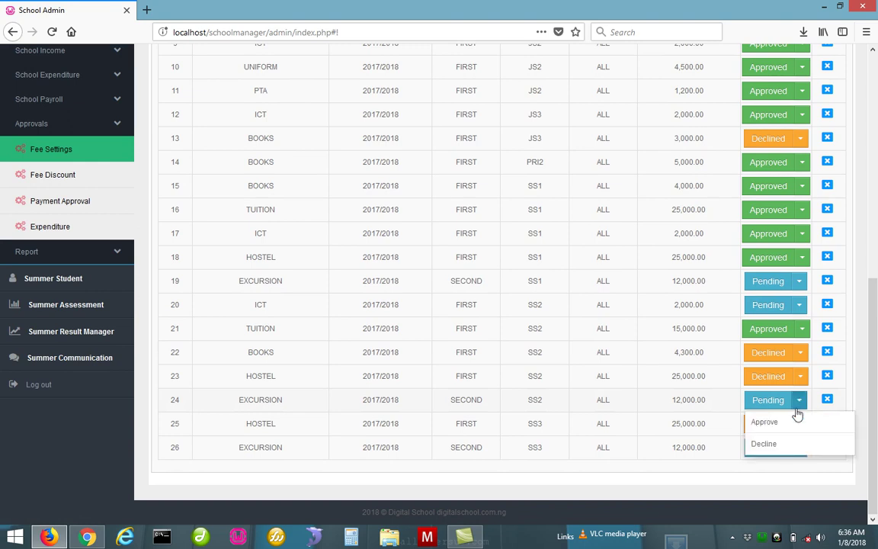
left_click(798, 426)
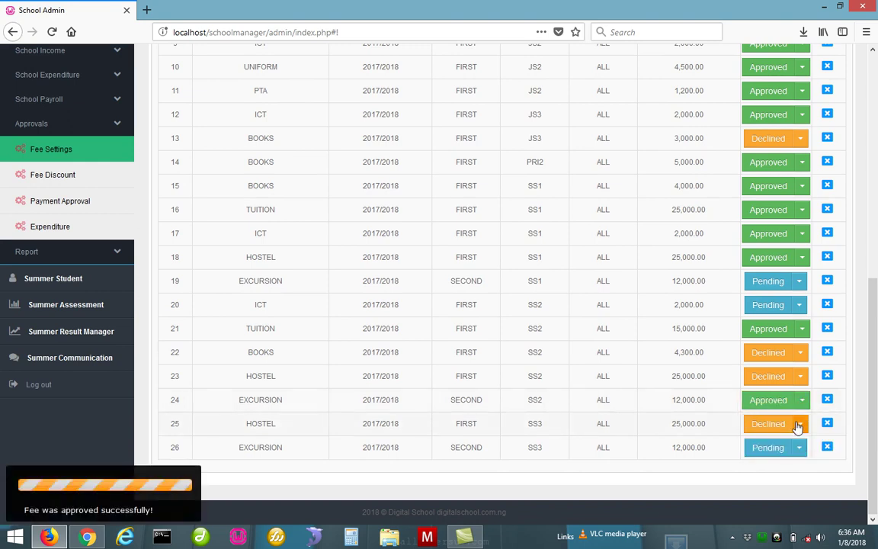
left_click(801, 449)
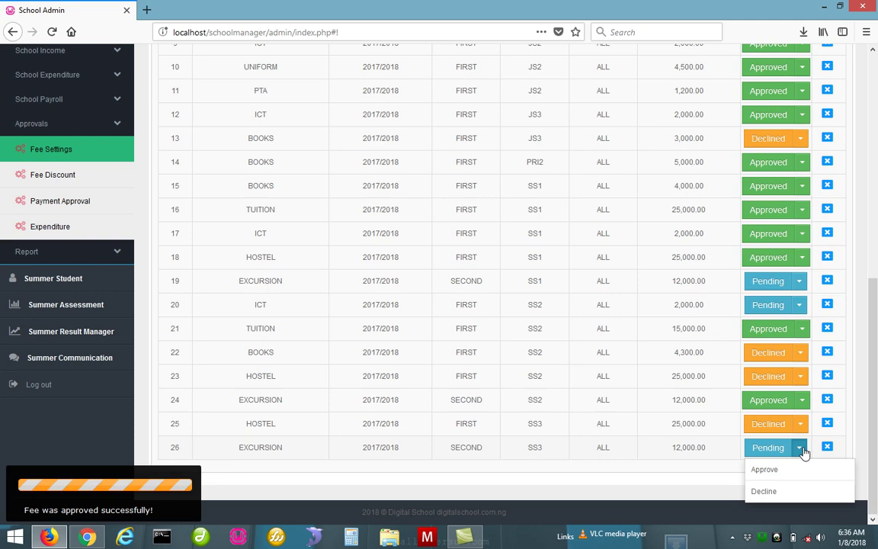
left_click(800, 470)
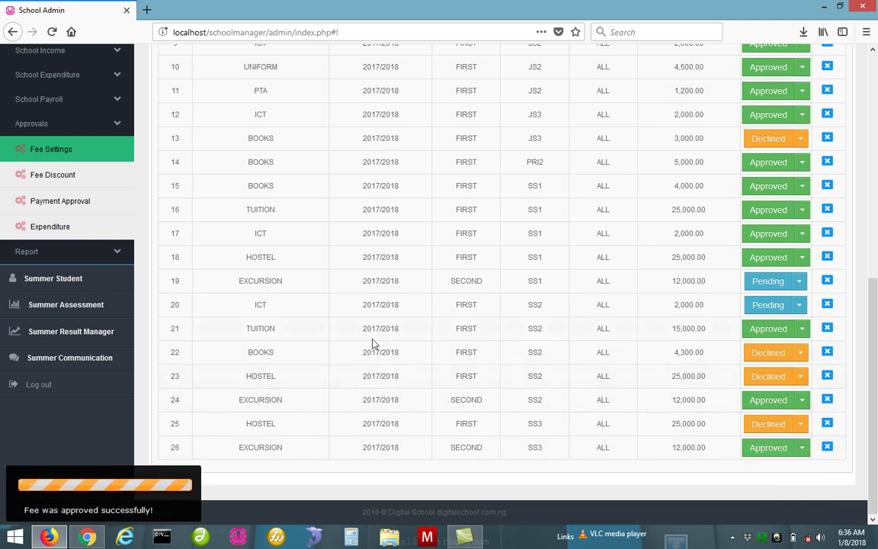
left_click(800, 282)
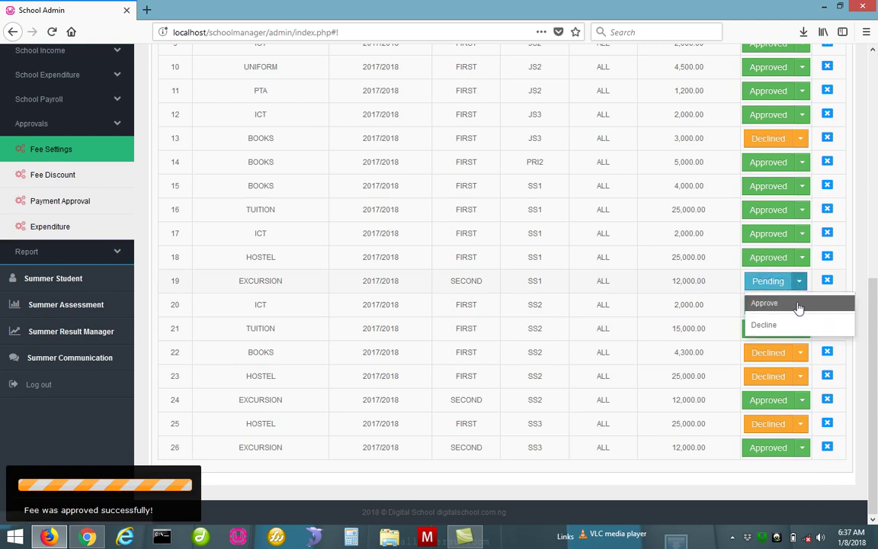
left_click(798, 302)
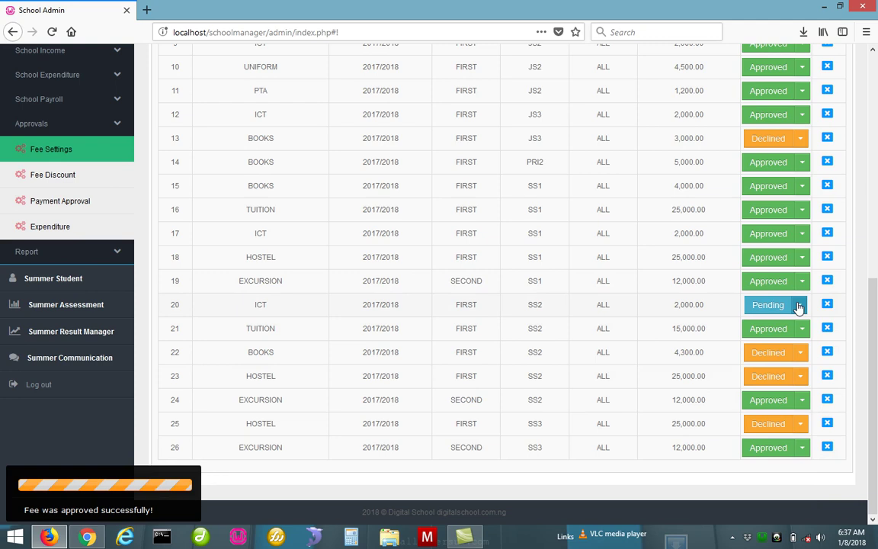
left_click(89, 538)
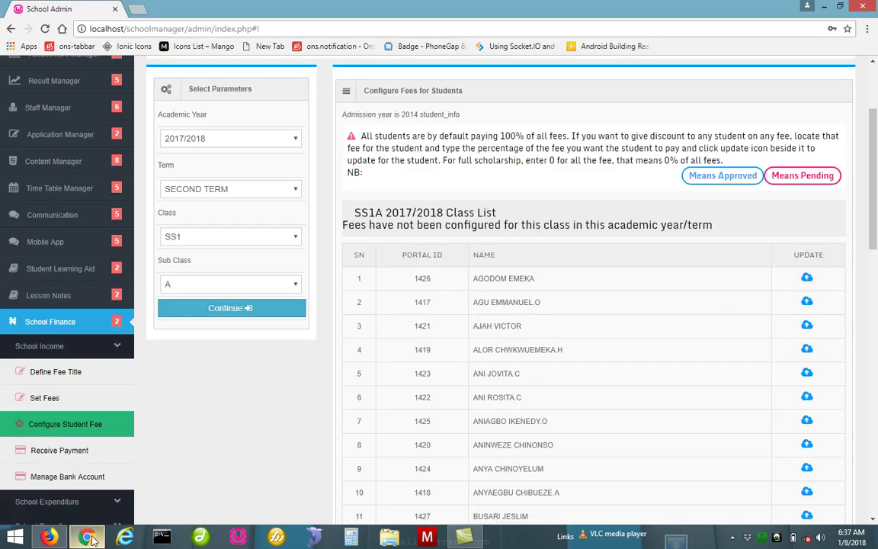
Reload the SS1A class list so each student shows EXCURSION% of 100
left_click(241, 309)
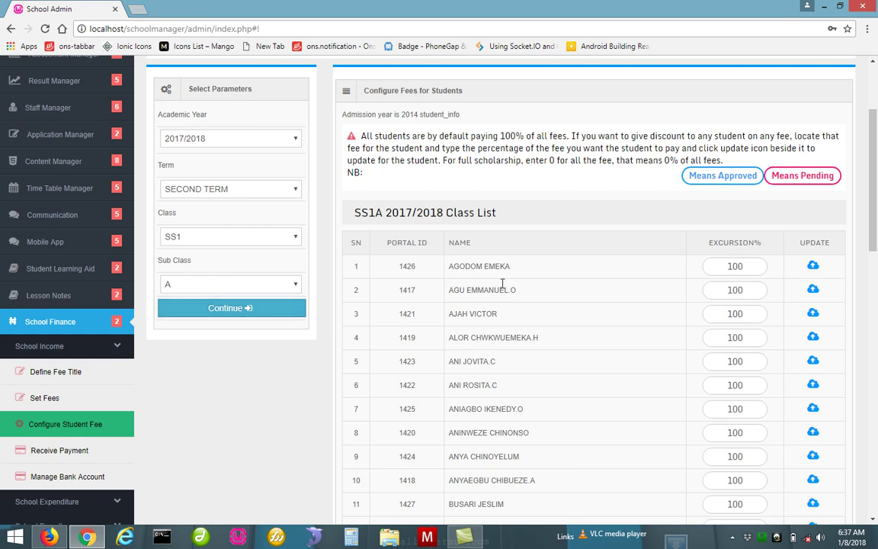
Change the first SS1A student's EXCURSION% from 100 to 70
double_click(742, 266)
type("50")
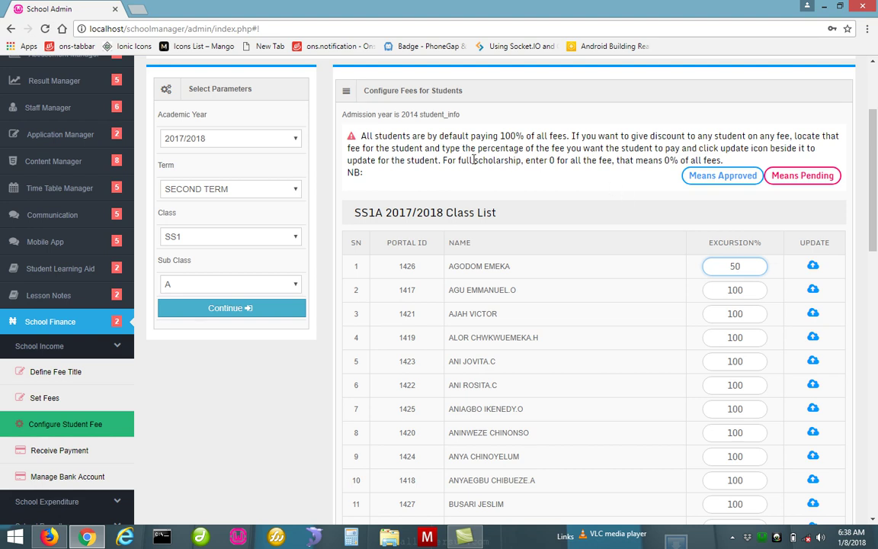
left_click_drag(440, 150, 567, 148)
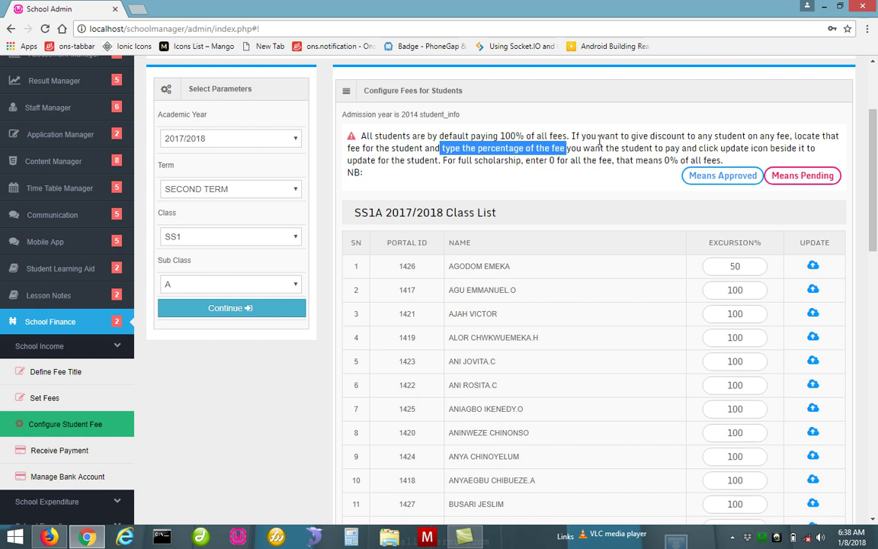
double_click(749, 268)
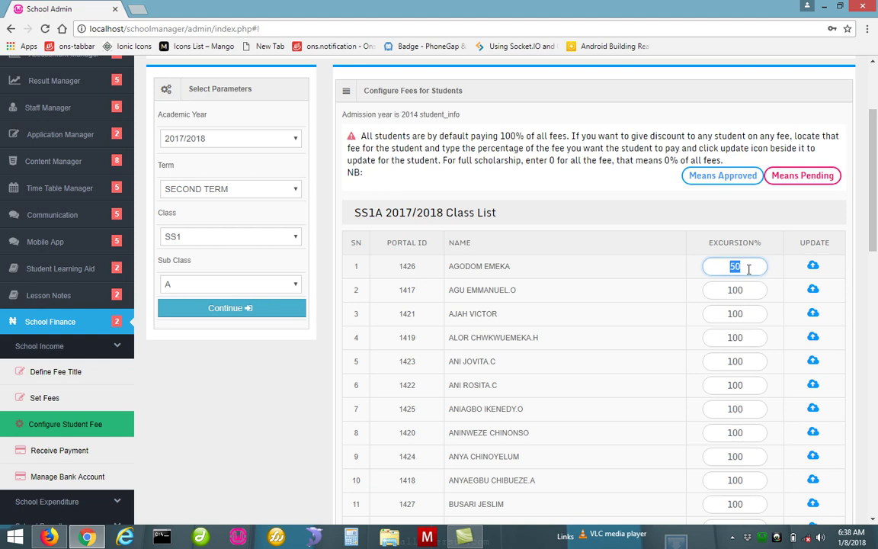
type("70")
Submit row 1's 70% excursion fee with a comment saying the student is on 70% excursion, then reload the list
left_click(813, 267)
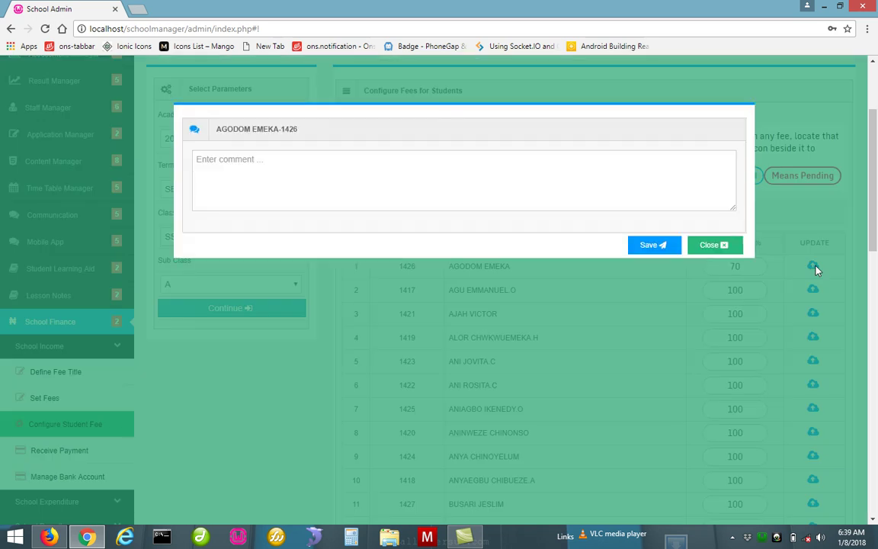
left_click(274, 161)
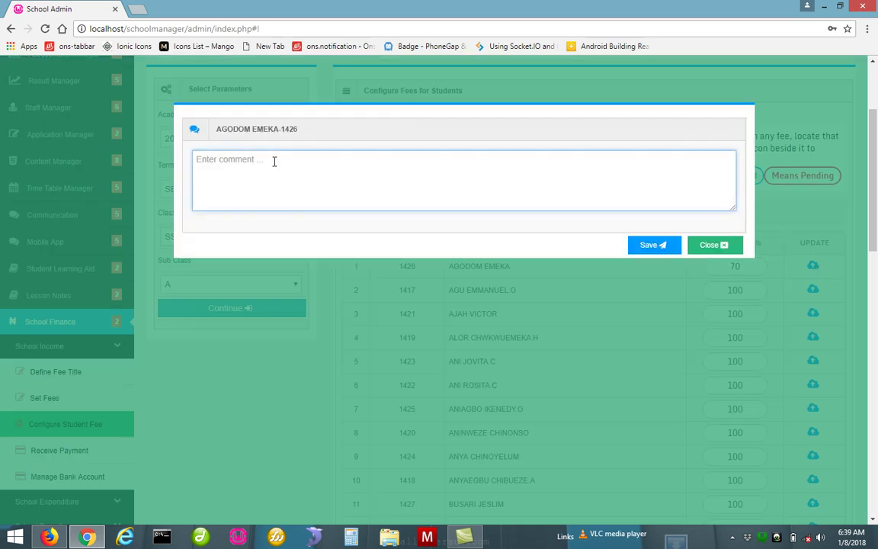
type("Emeka is")
type("70% on excursion")
left_click(660, 251)
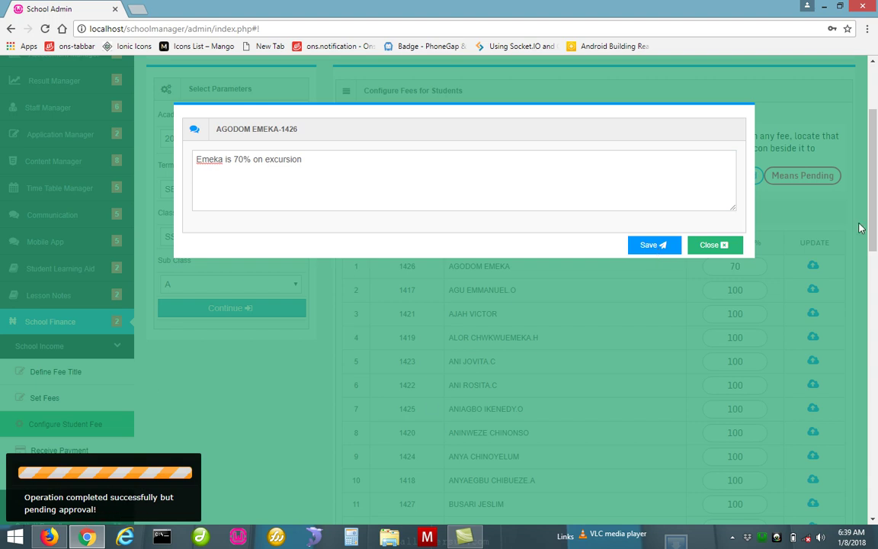
left_click(723, 243)
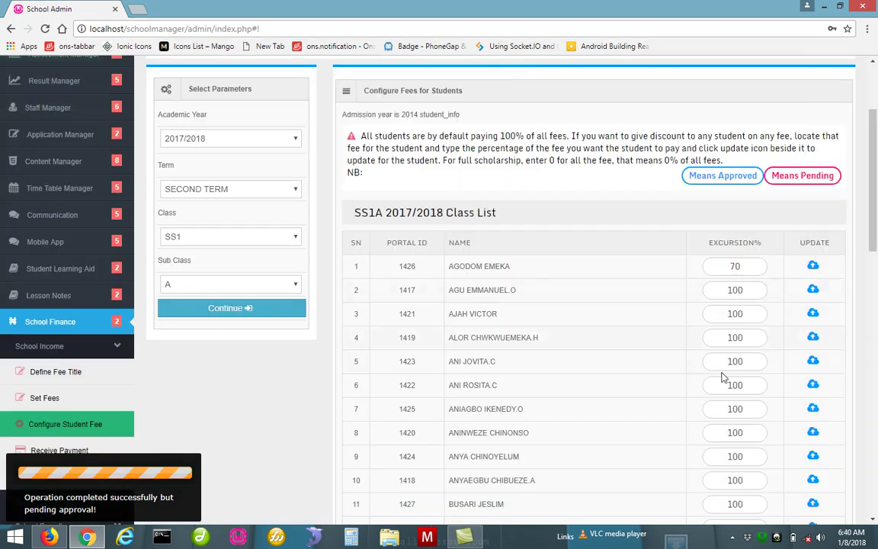
left_click(272, 312)
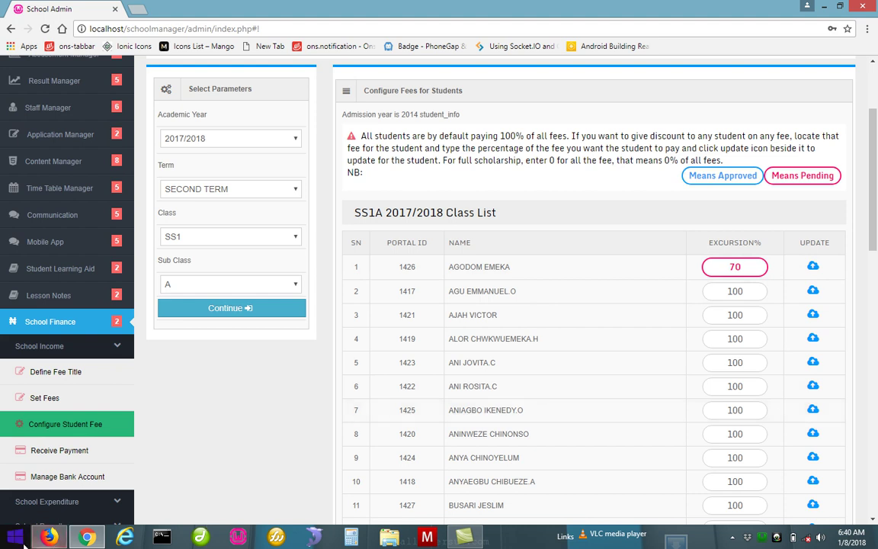
In Firefox, load the Fee Discount approvals list for class SS1
left_click(49, 537)
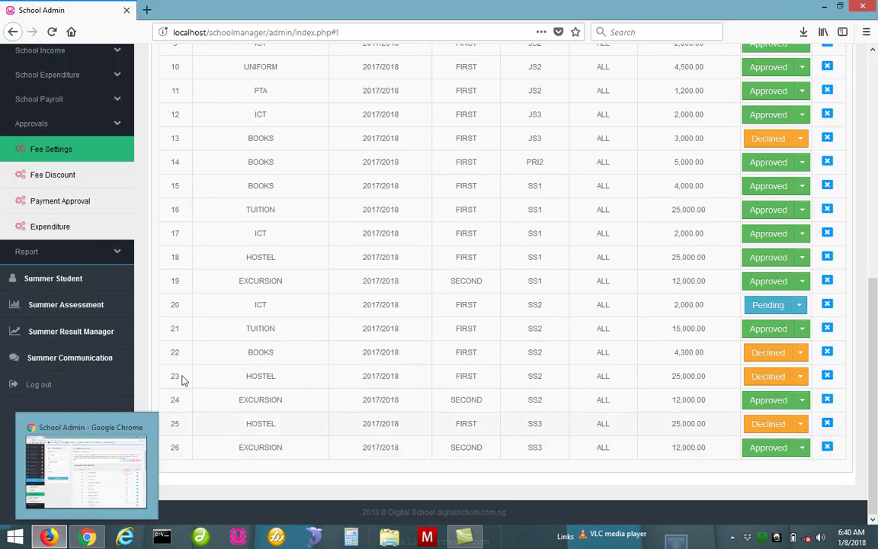
left_click(54, 178)
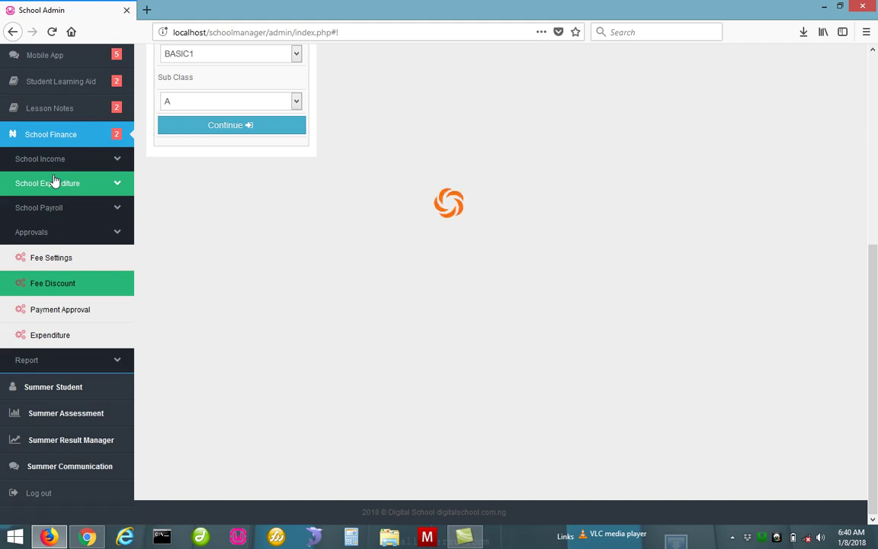
left_click_drag(877, 312, 868, 141)
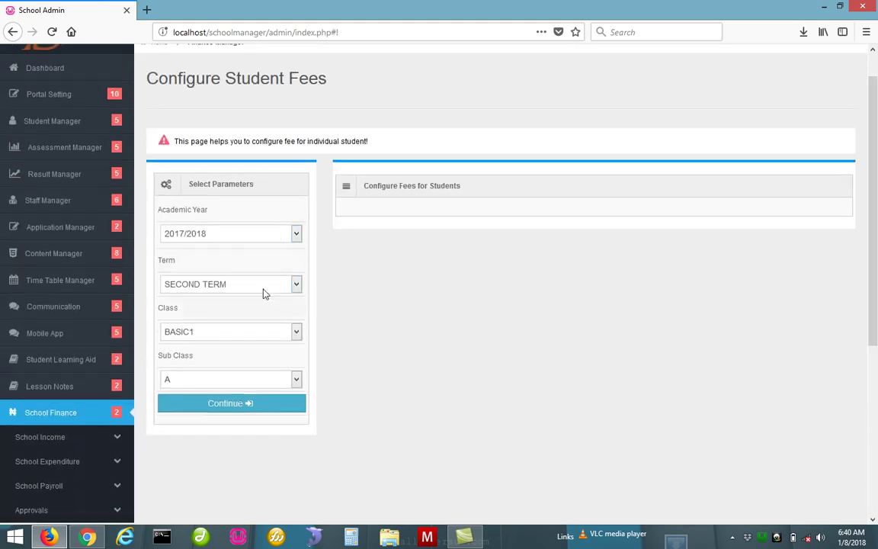
left_click(255, 341)
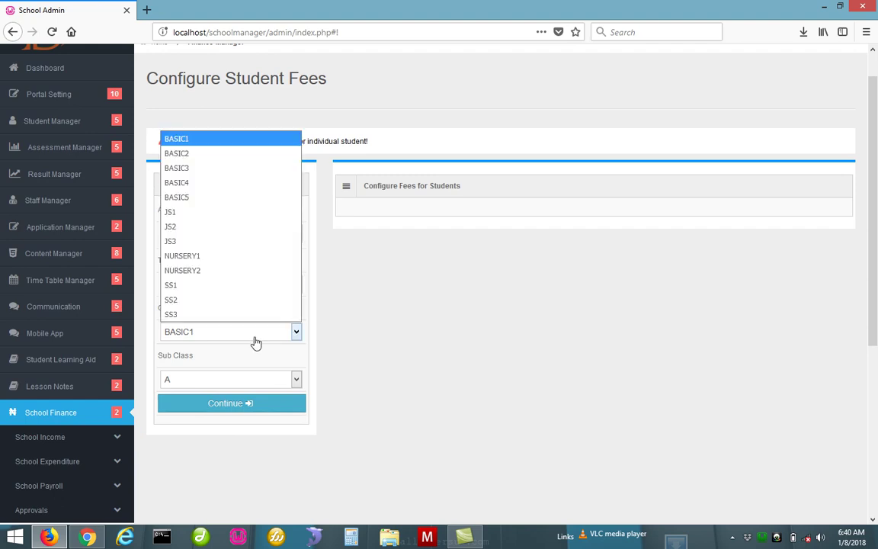
left_click(209, 285)
left_click(233, 409)
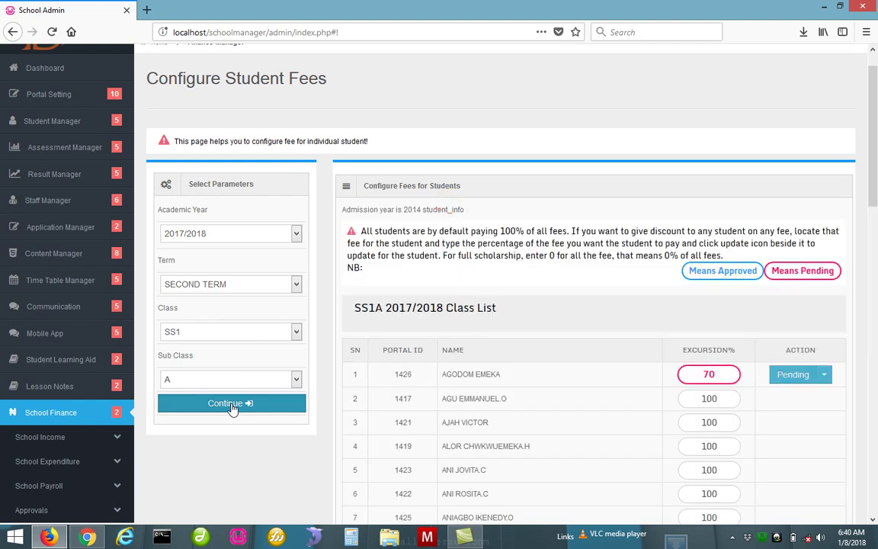
Approve the first student's pending 70% excursion discount and return to Chrome
scroll(877, 180, "down", 5)
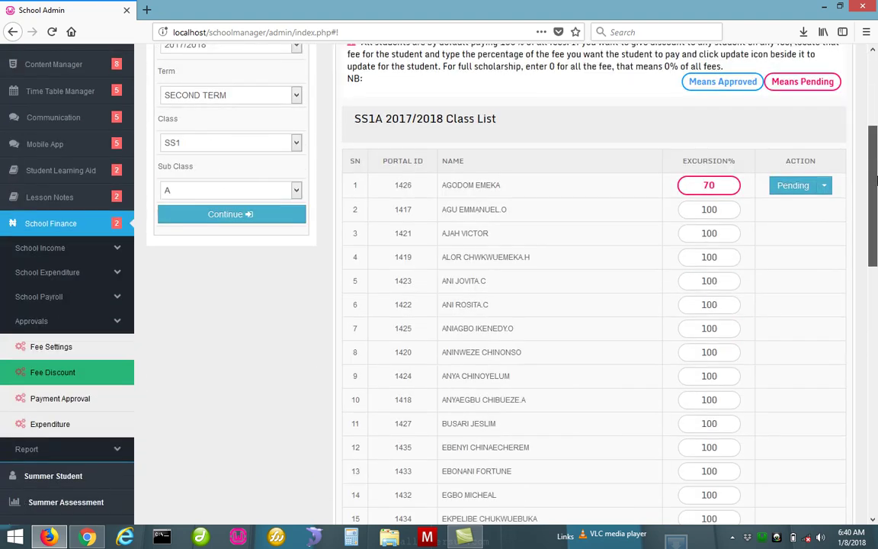
scroll(877, 180, "down", 1)
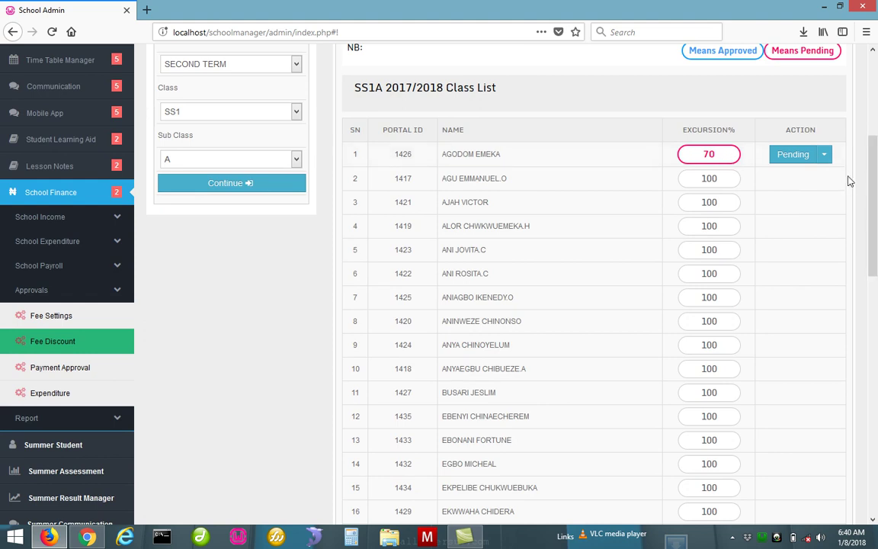
left_click(824, 157)
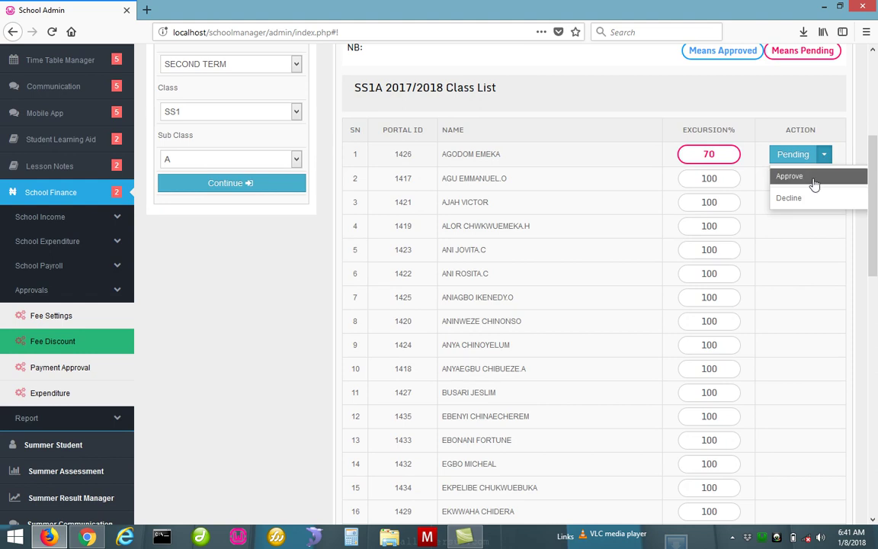
left_click(814, 180)
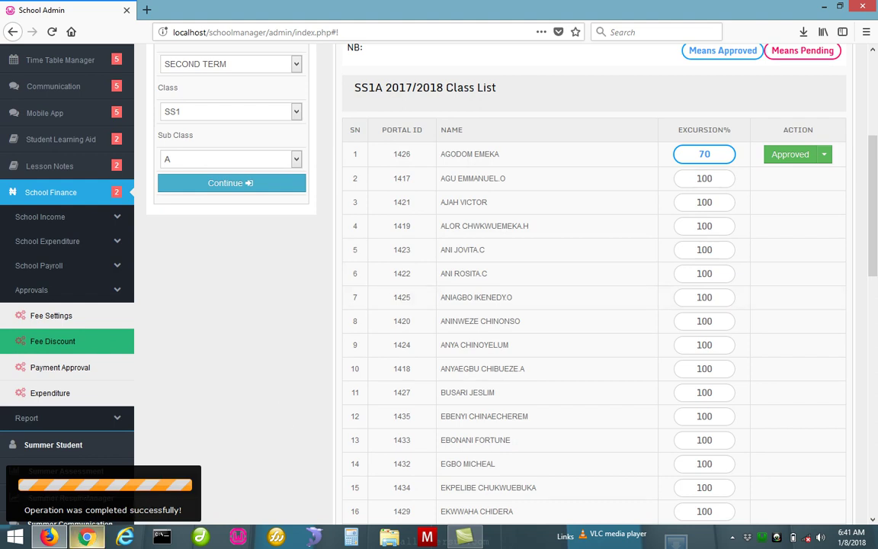
left_click(95, 540)
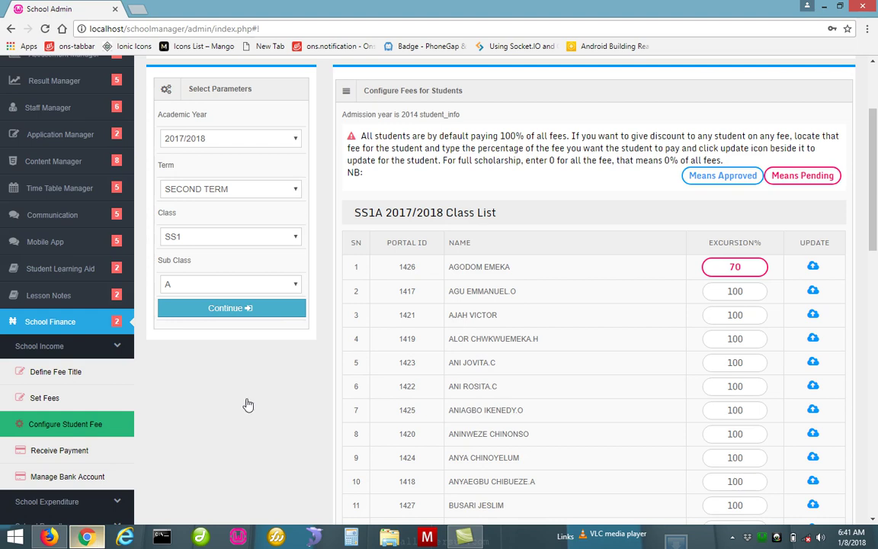
Reload the SS1A class list to show row 1's 70 EXCURSION% as approved
left_click(279, 311)
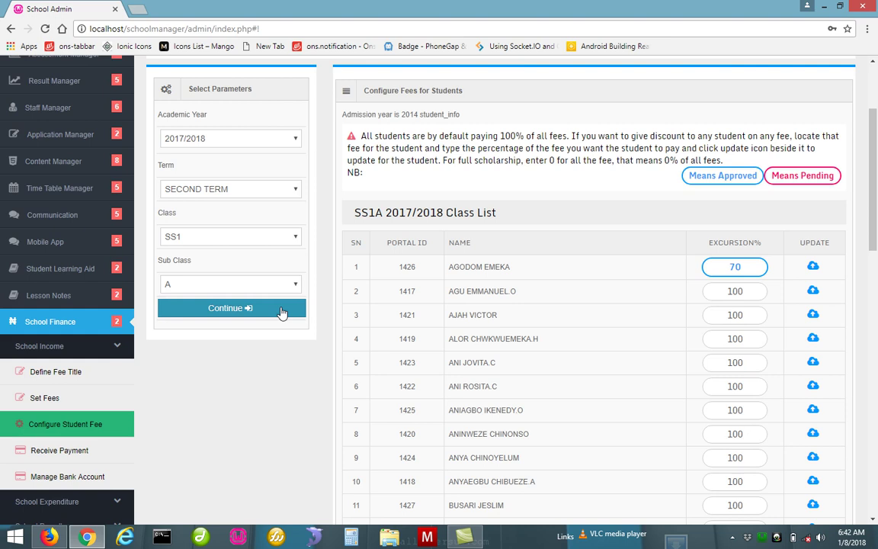
Load Receive Payment for SECOND TERM, class SS1, showing 536,400.00 total due
left_click(83, 450)
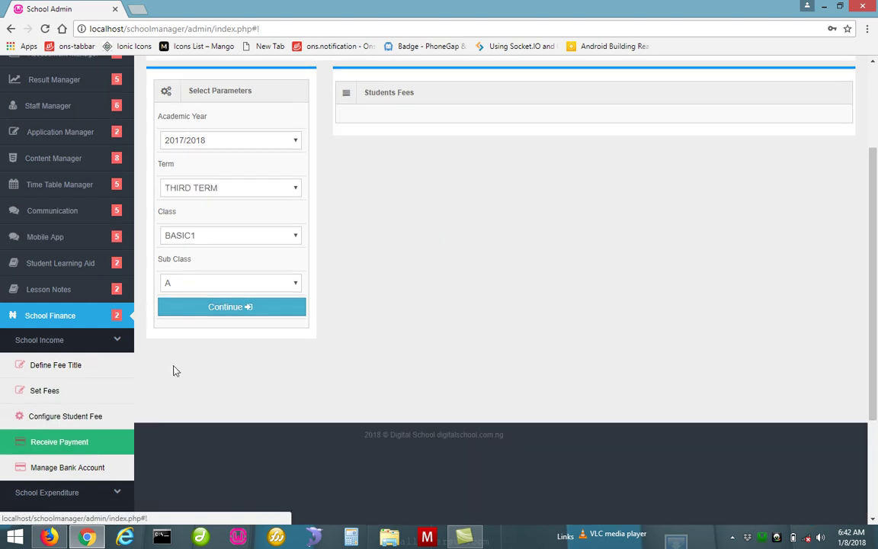
left_click(283, 189)
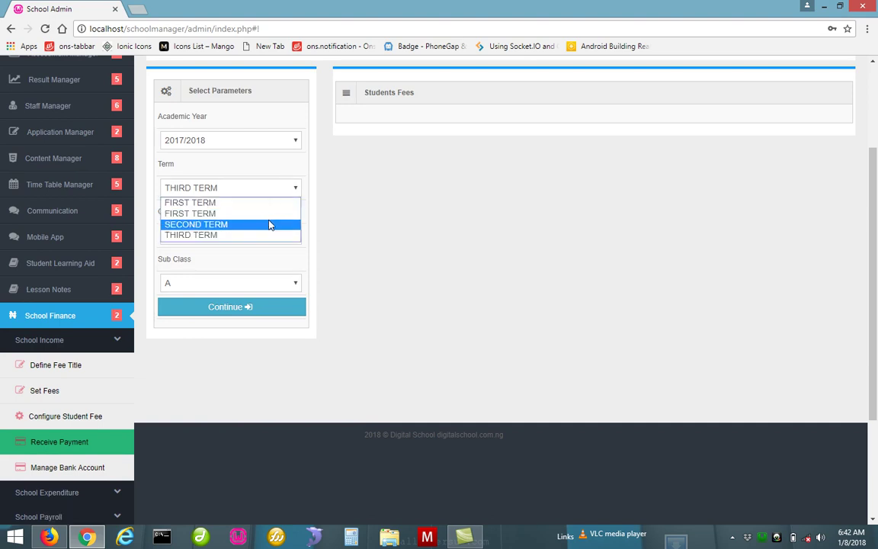
left_click(269, 225)
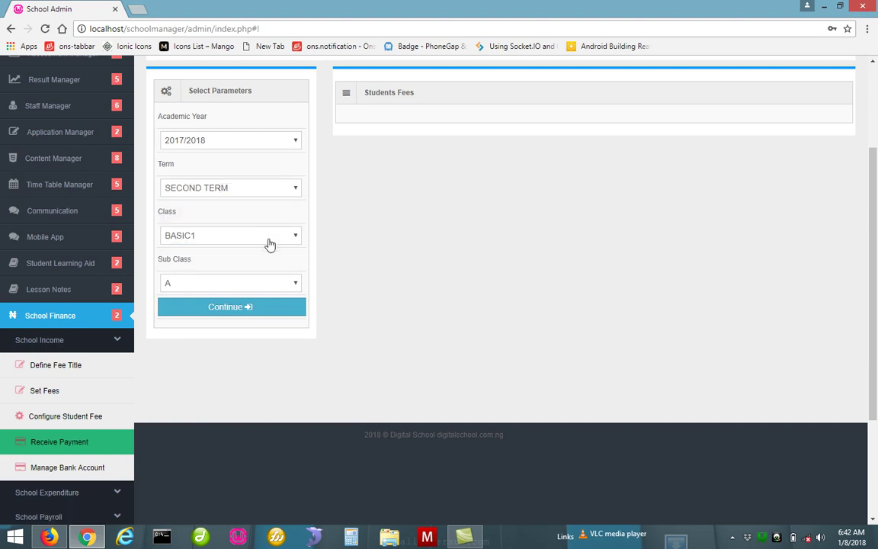
left_click(270, 239)
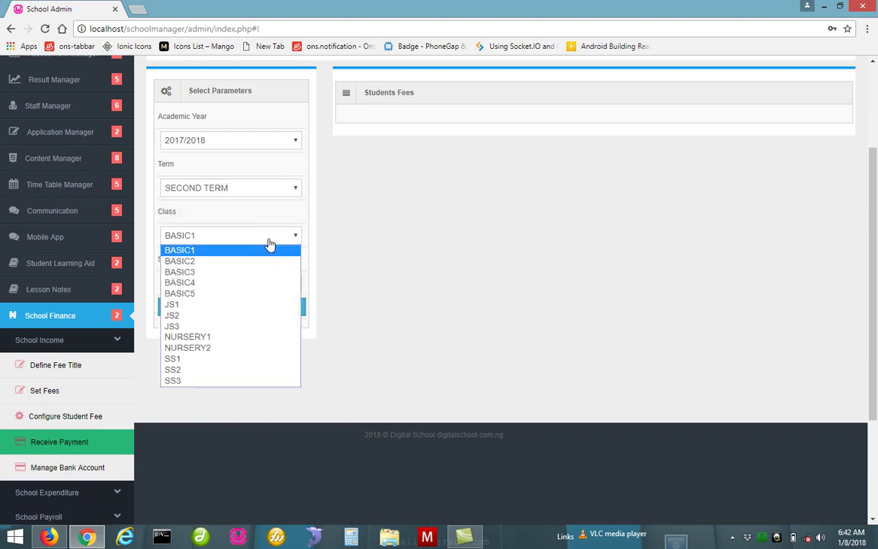
left_click(217, 360)
left_click(241, 309)
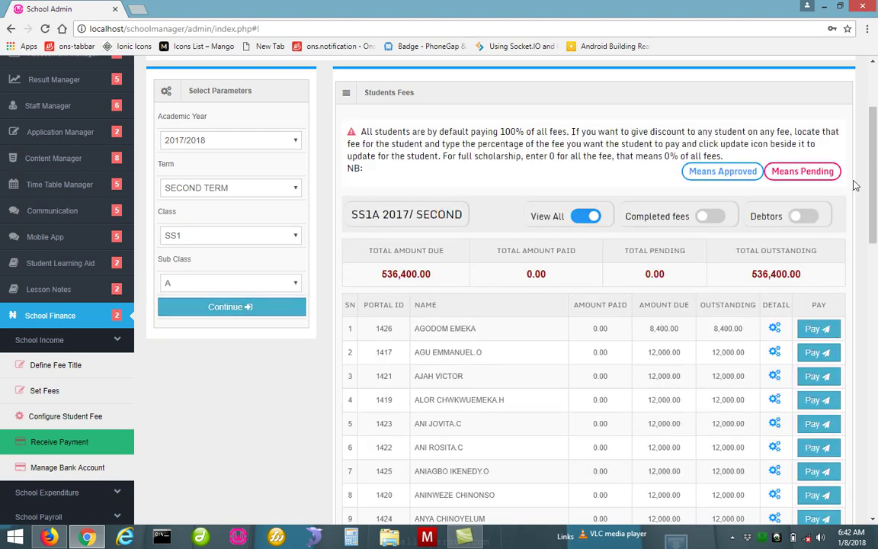
scroll(875, 180, "down", 1)
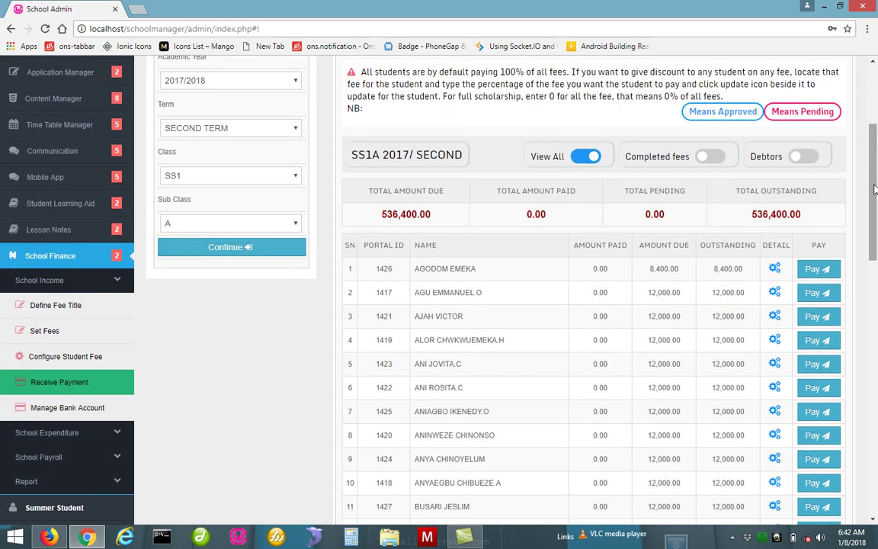
Open row 1's payment form showing the 8,400.00 excursion fee outstanding
left_click_drag(874, 189, 877, 229)
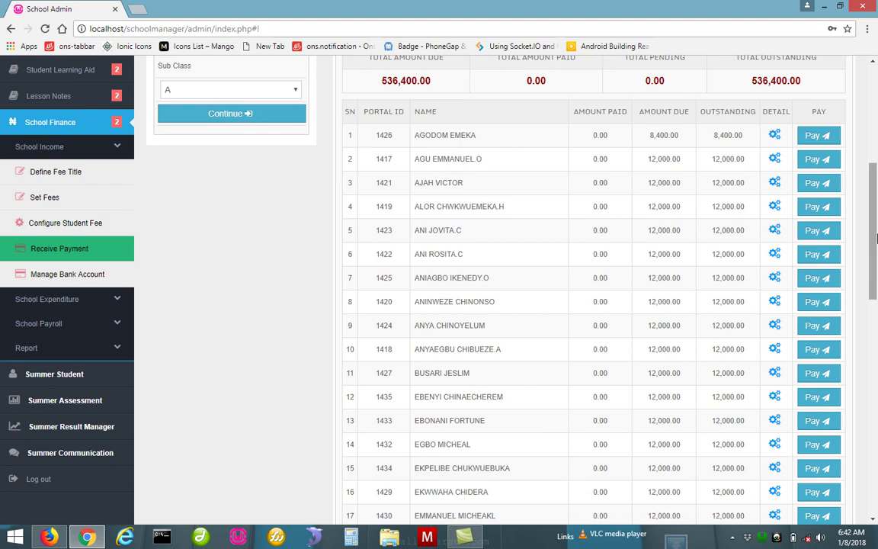
left_click_drag(876, 241, 866, 195)
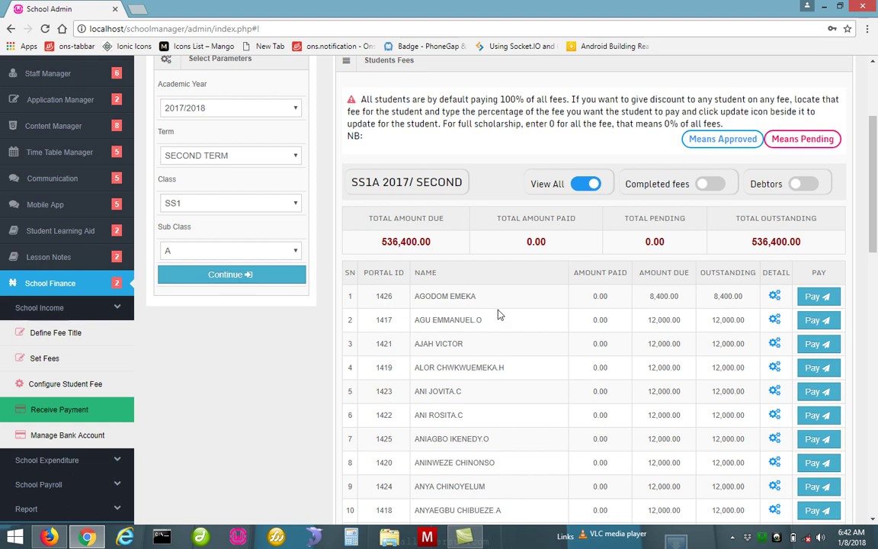
left_click(820, 299)
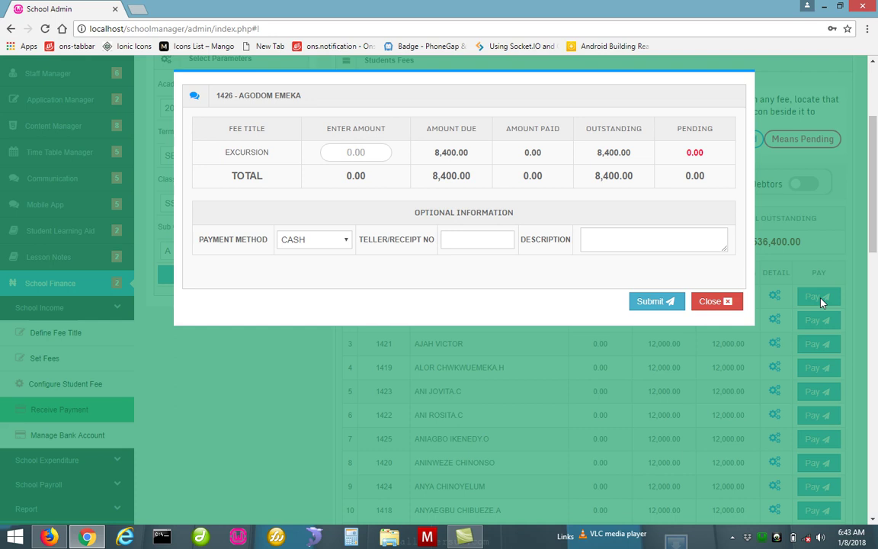
Submit an 8400 cash excursion payment for the first student and close the generated invoice
left_click(710, 301)
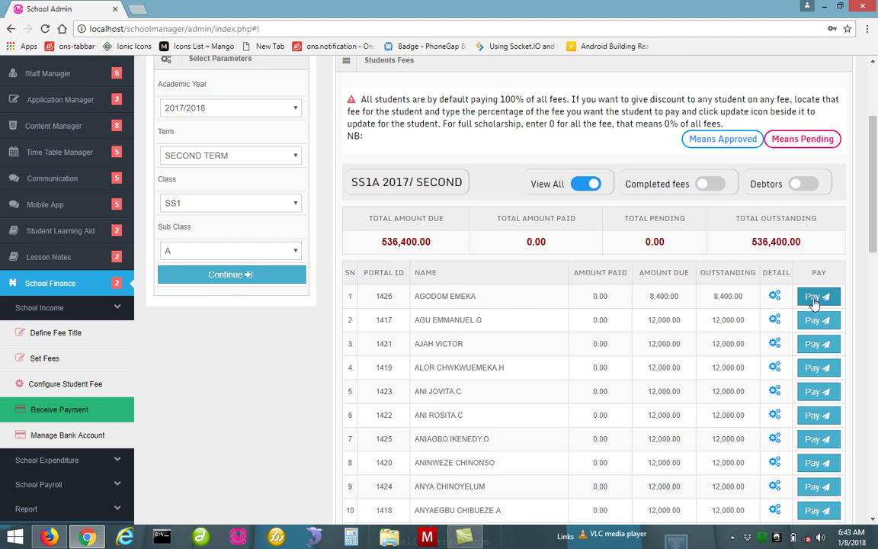
left_click(814, 301)
left_click(362, 153)
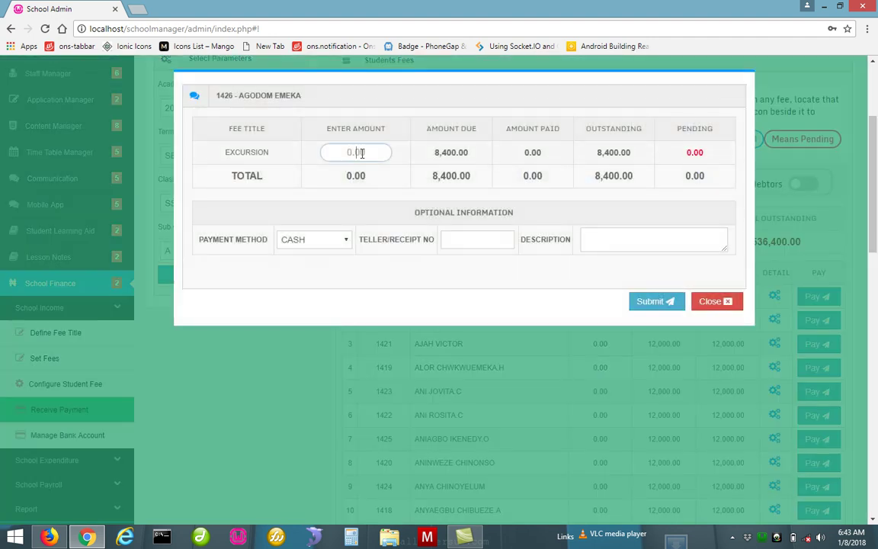
type("8400")
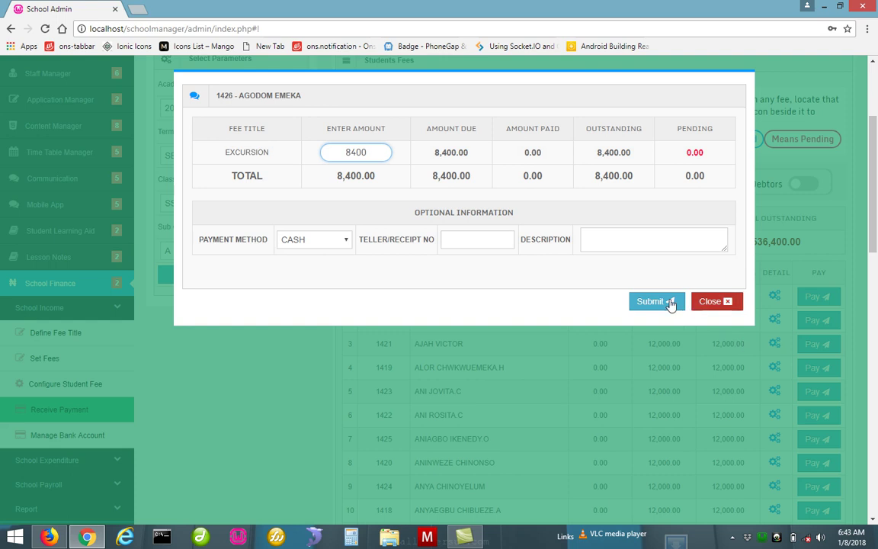
left_click(323, 244)
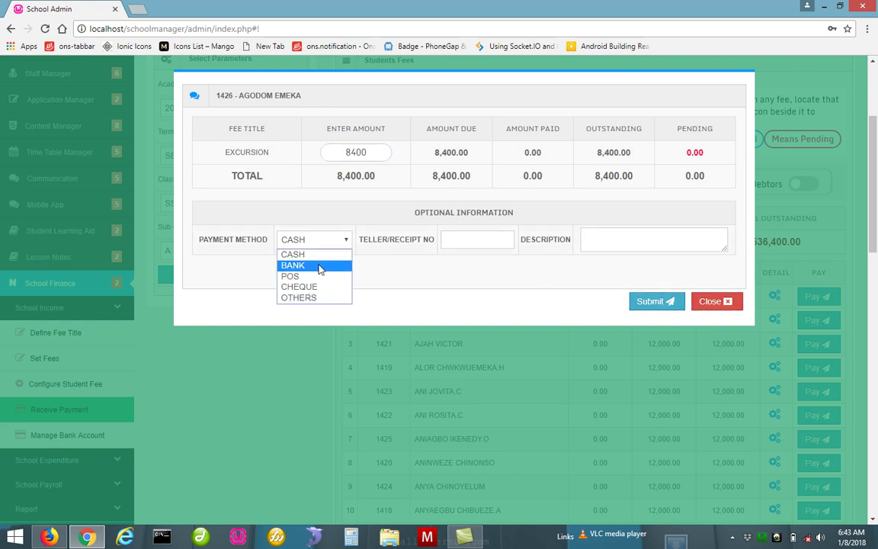
left_click(374, 270)
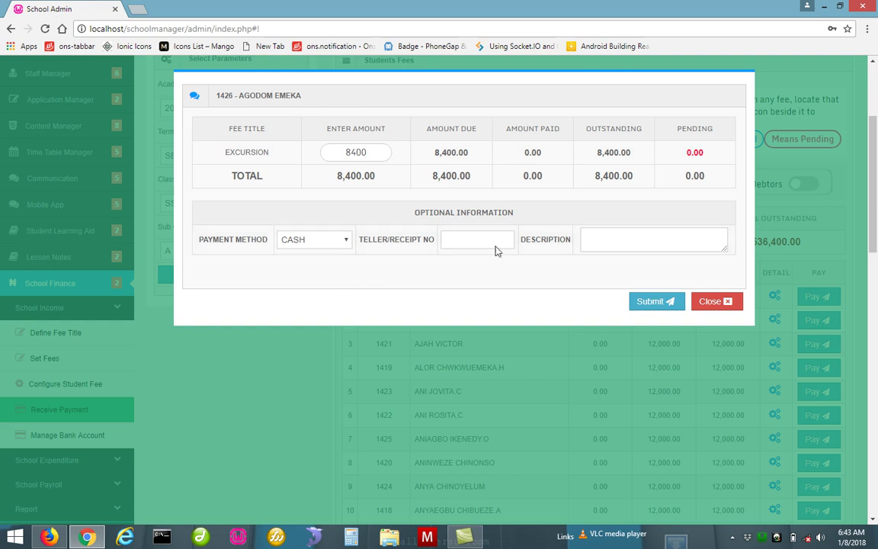
left_click(651, 302)
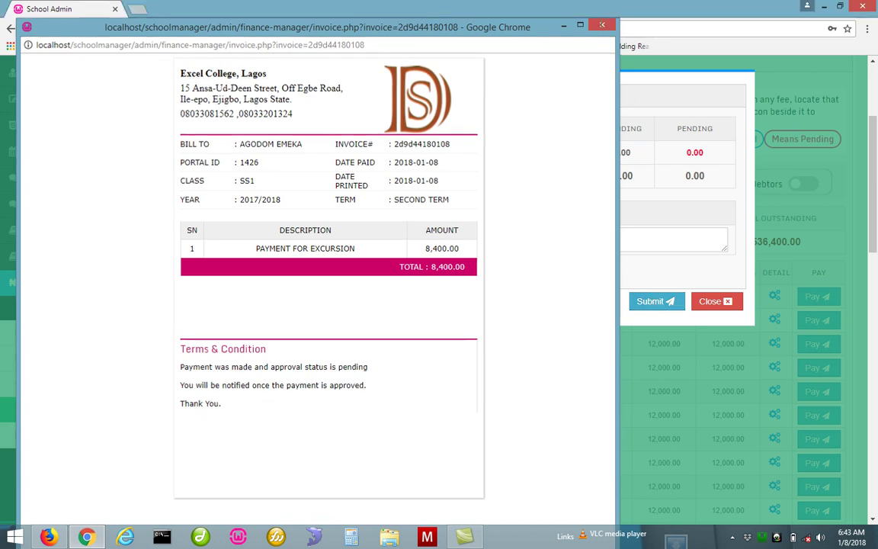
left_click(603, 27)
Reload the SS1A fee list and check row 1 shows 0.00 paid and 8,400.00 pending
left_click(715, 302)
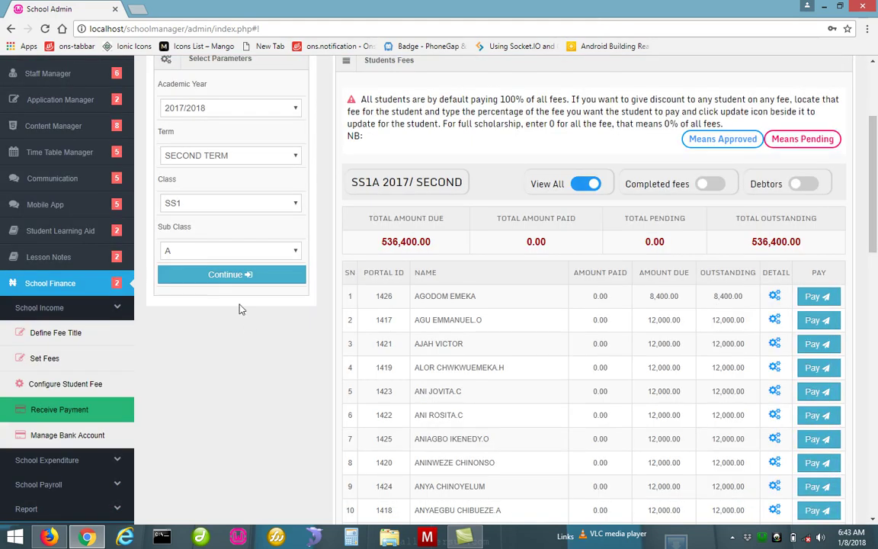
left_click(217, 279)
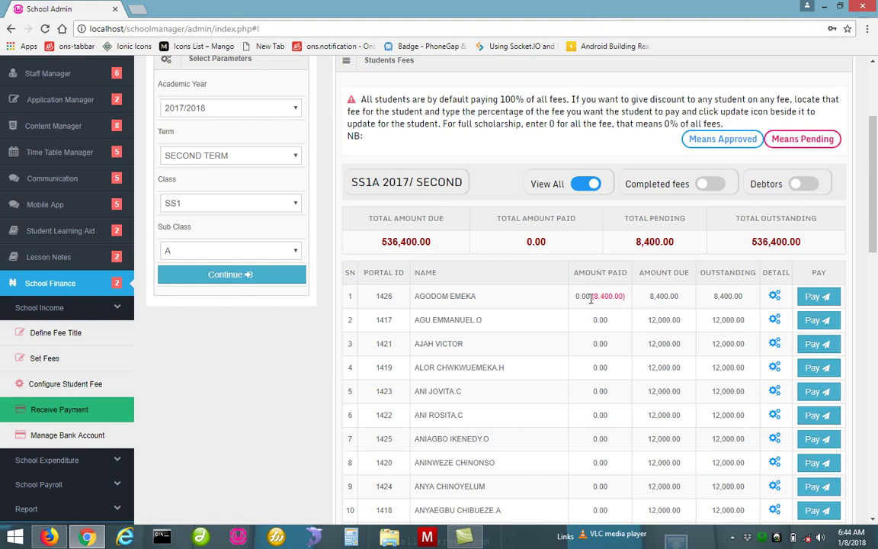
double_click(584, 298)
left_click_drag(593, 297, 623, 297)
In Firefox, bring up the Payment Approval list of pending payments
left_click(47, 537)
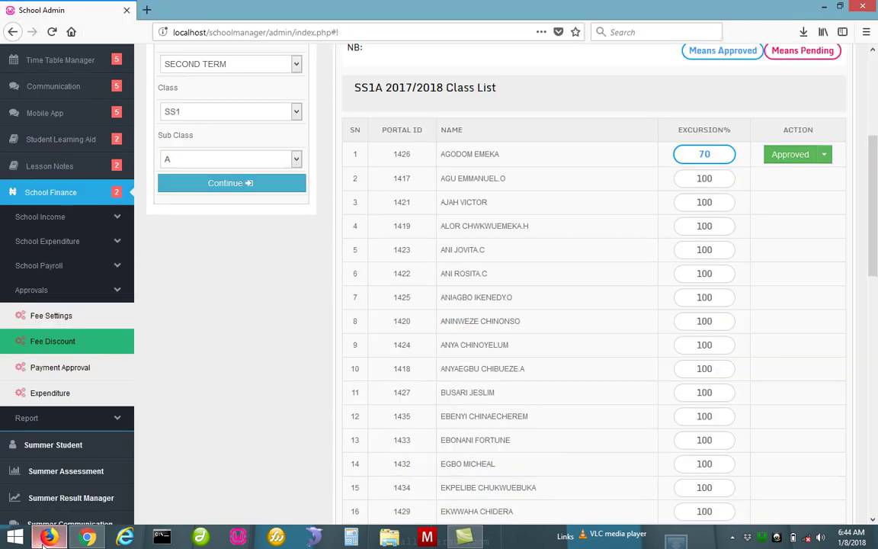
left_click(84, 380)
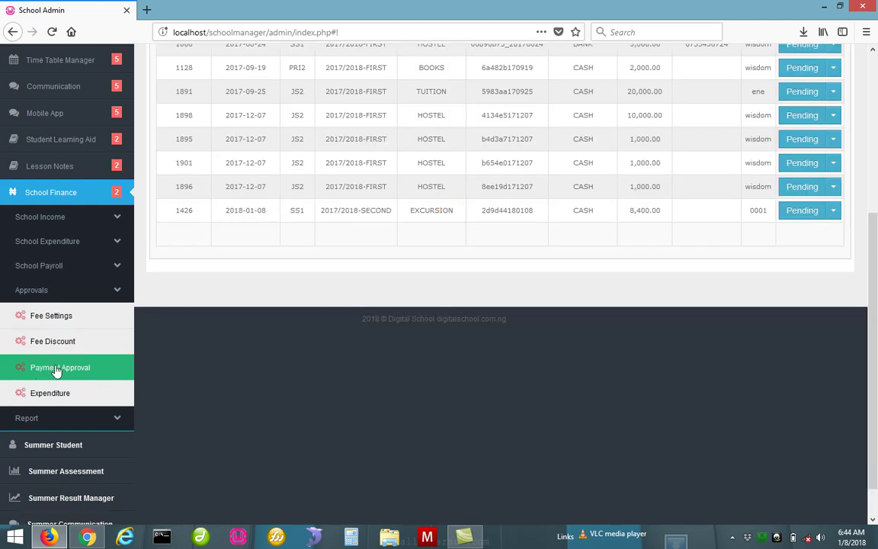
left_click(63, 292)
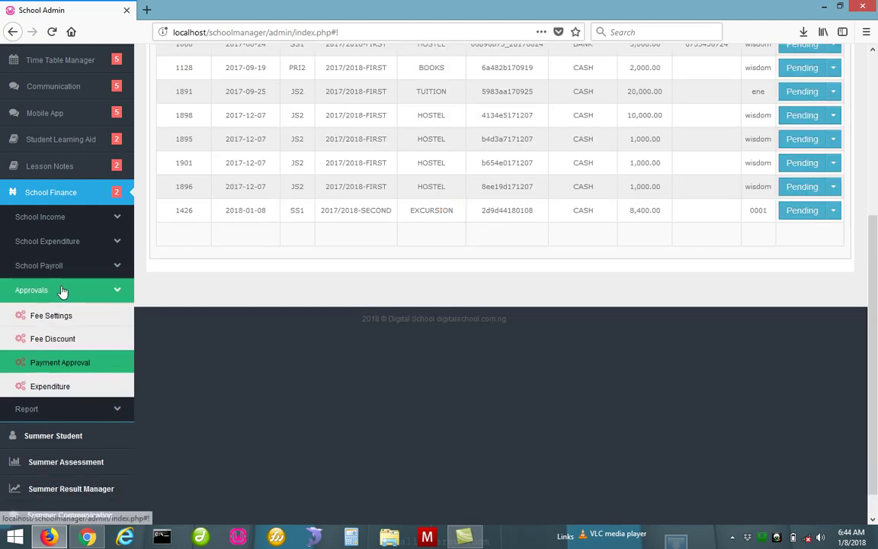
left_click(72, 355)
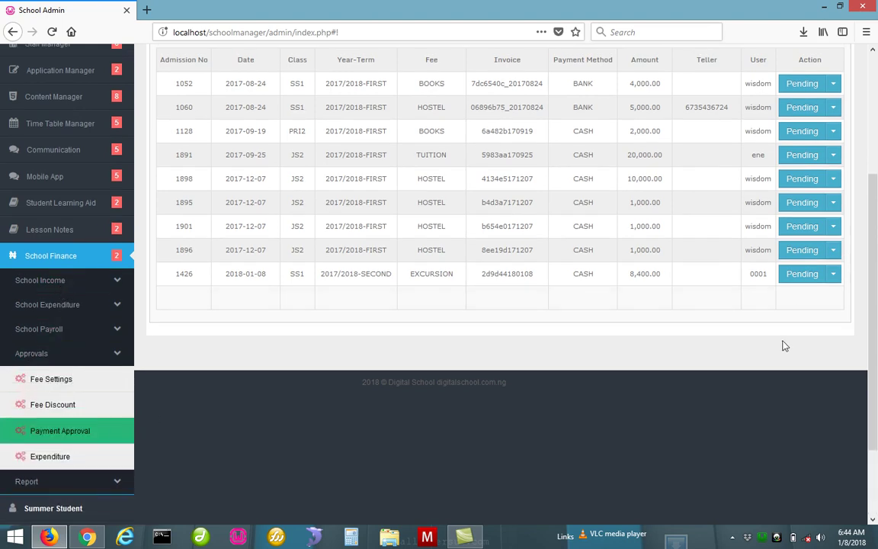
left_click_drag(872, 313, 867, 266)
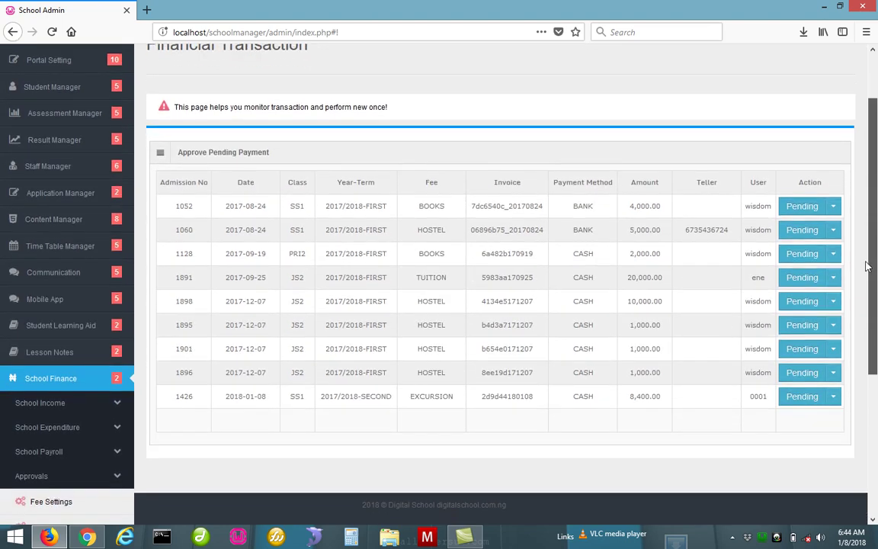
left_click_drag(867, 266, 866, 289)
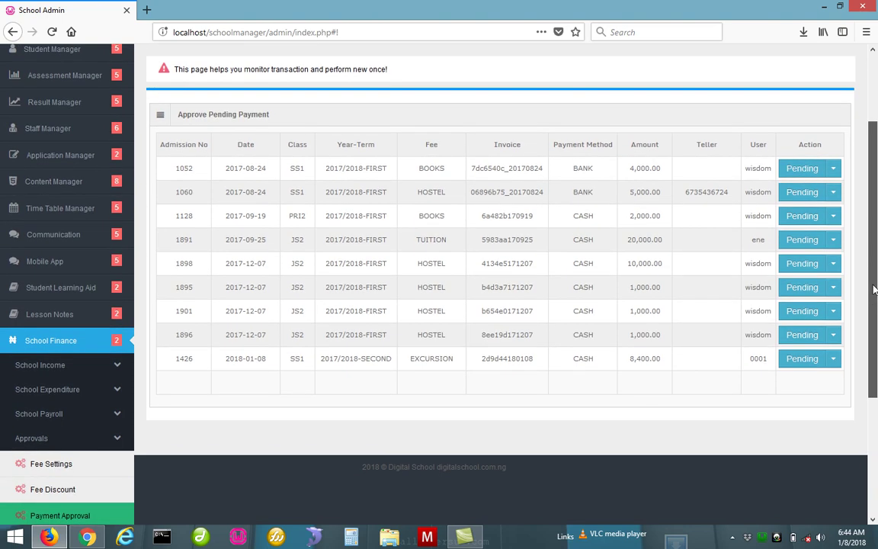
Approve the first student's 8,400.00 excursion payment and return to Chrome
double_click(180, 358)
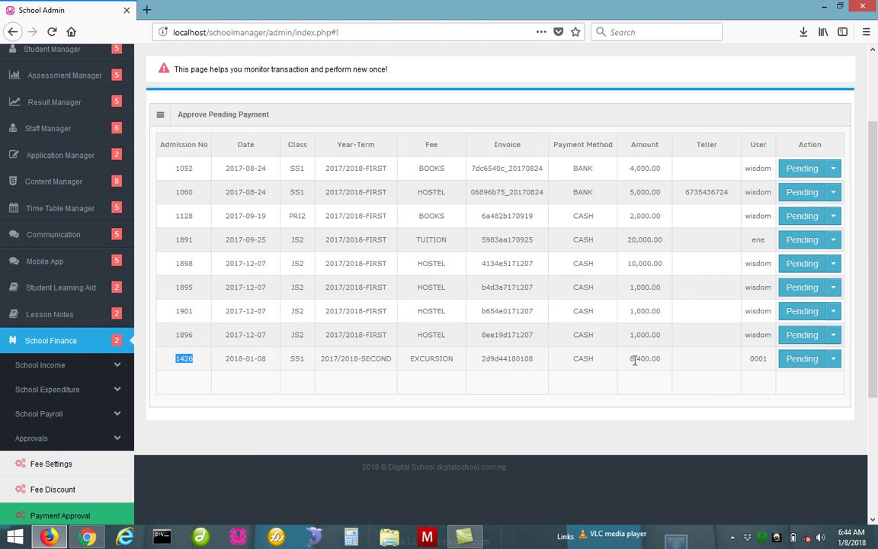
double_click(753, 357)
left_click(834, 362)
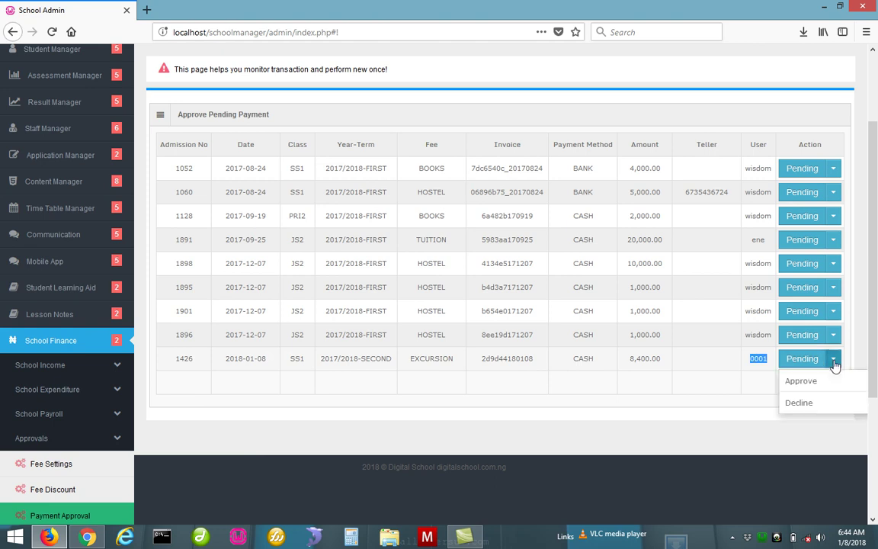
left_click(827, 381)
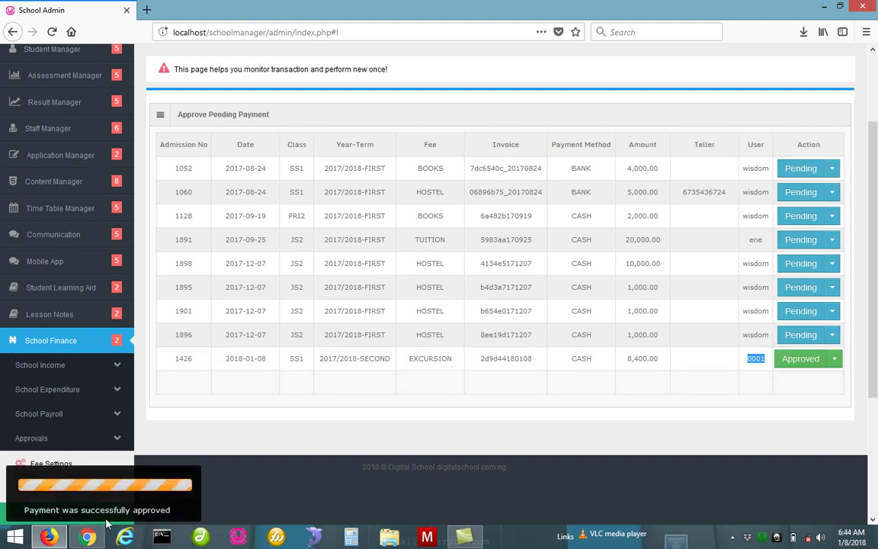
left_click(84, 537)
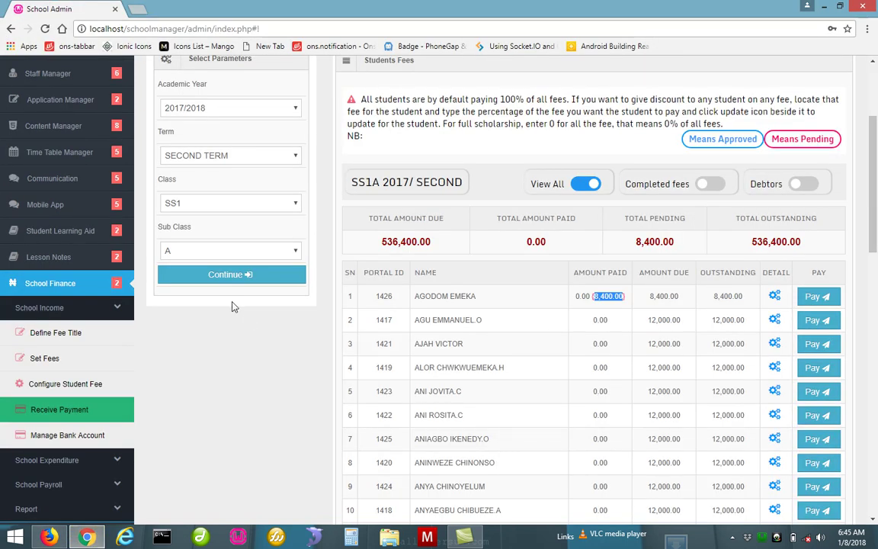
Reload the SS1A fee list to show 8,400.00 paid and 528,000.00 total outstanding
left_click(204, 280)
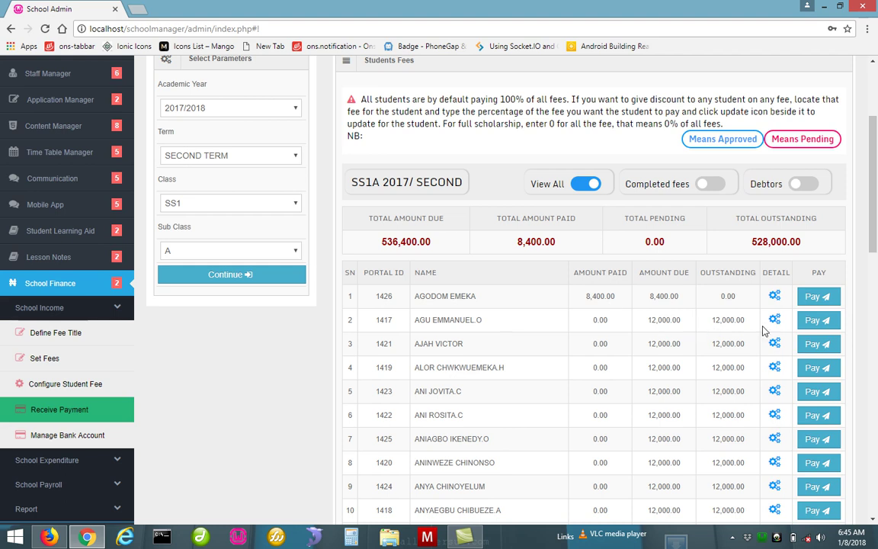
Submit a 4000 cash excursion payment for the second SS1A student and close the invoice and form
left_click(810, 327)
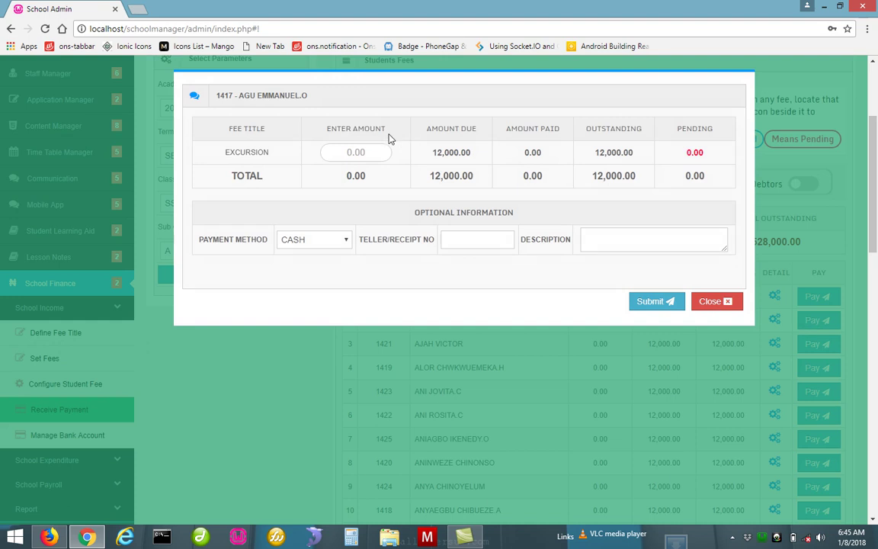
left_click(353, 149)
type("4000")
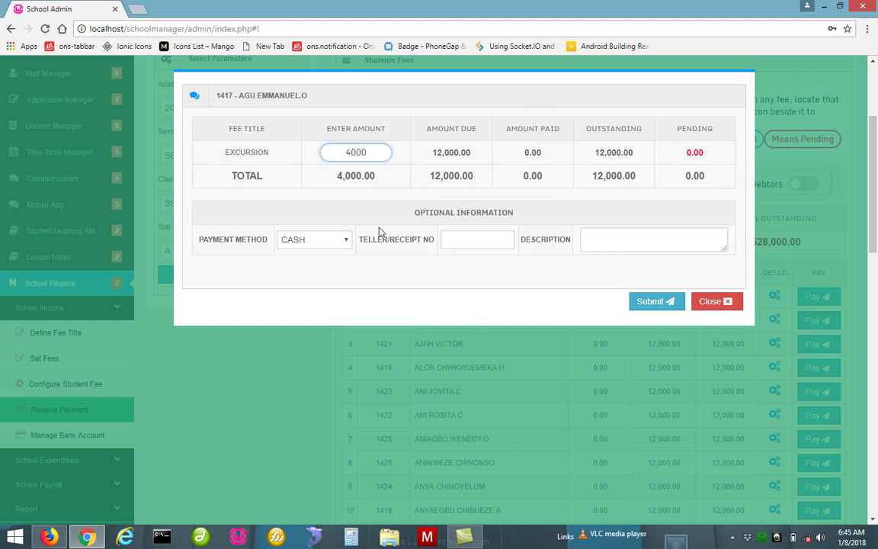
left_click(650, 308)
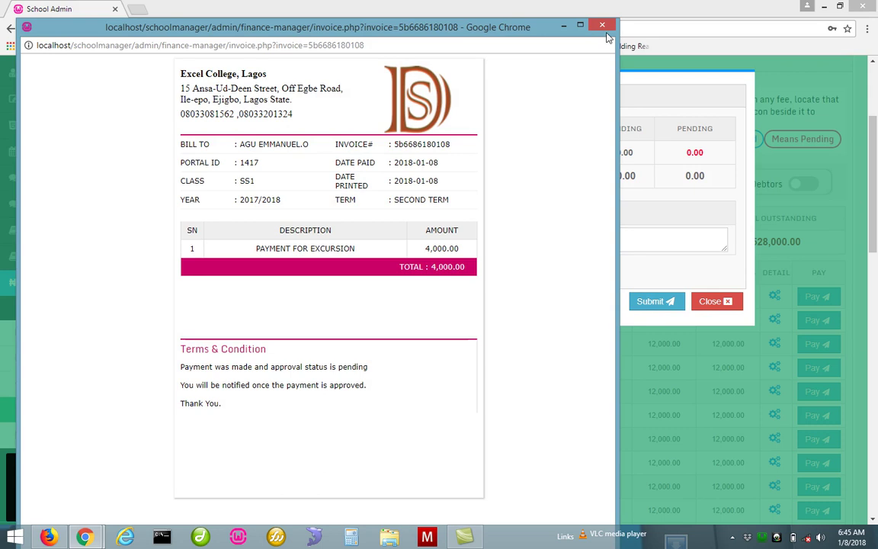
left_click(603, 25)
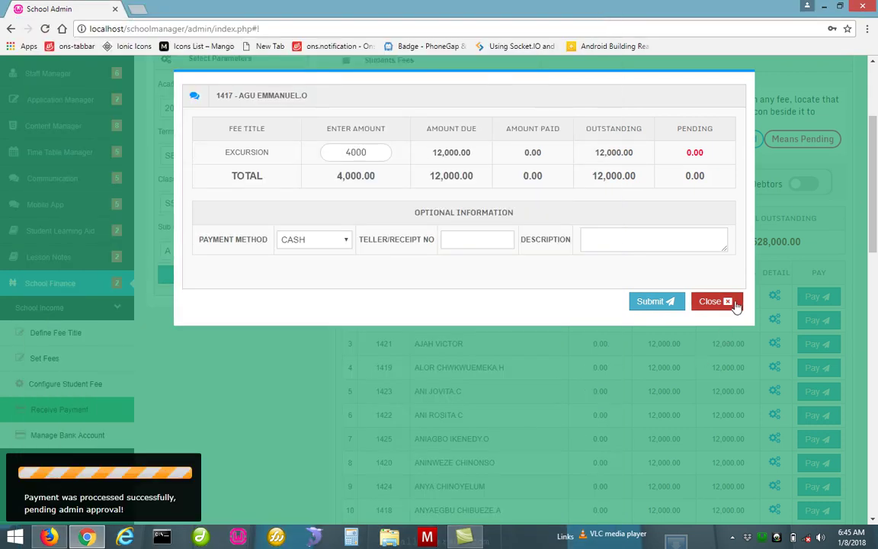
left_click(734, 304)
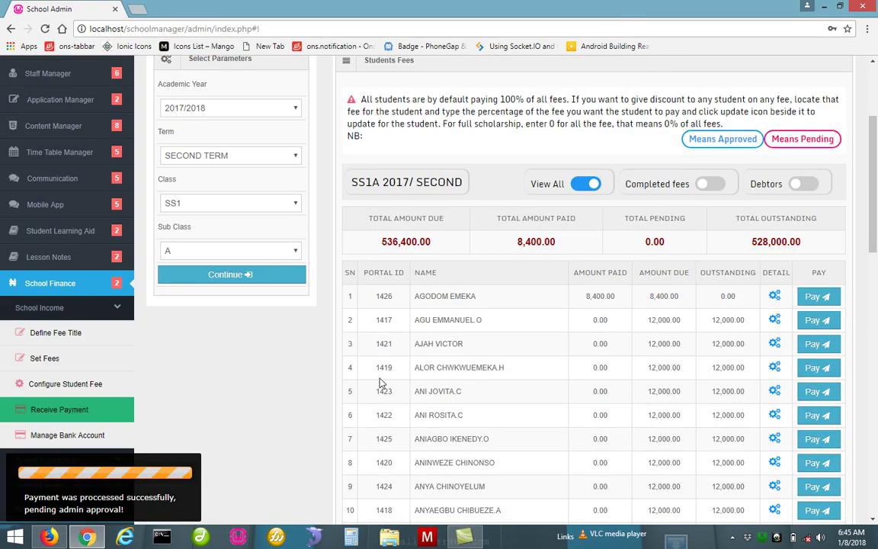
left_click(48, 537)
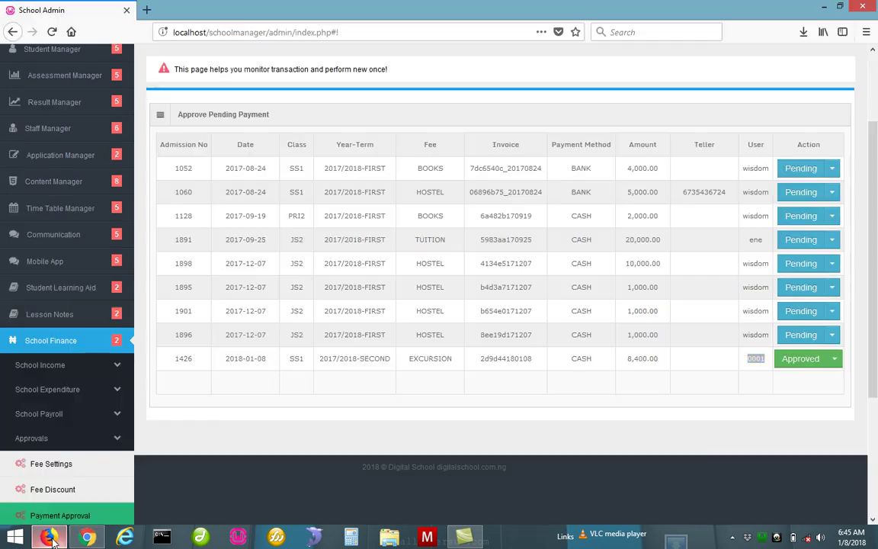
left_click(219, 425)
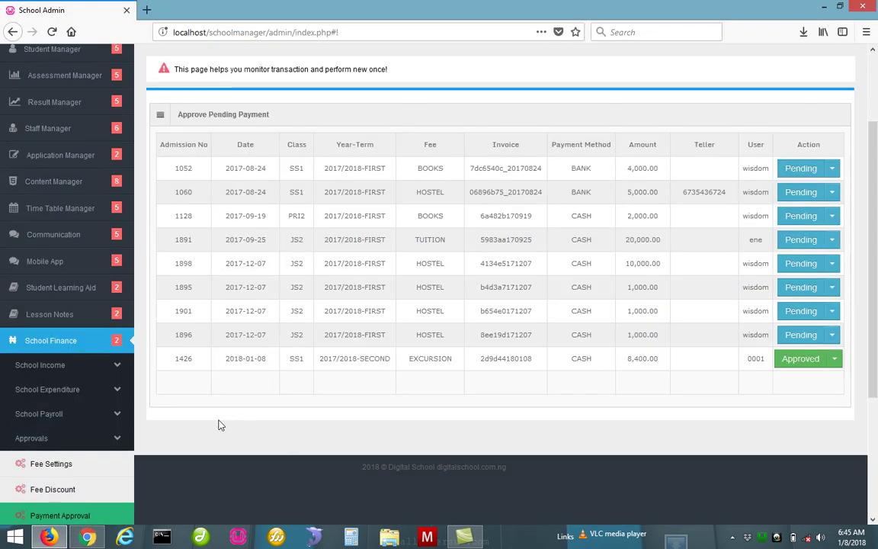
left_click(96, 516)
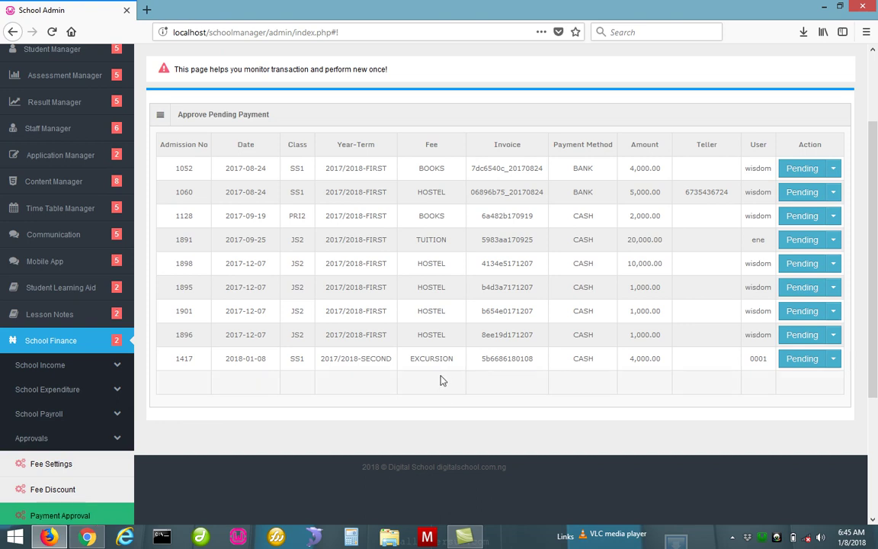
left_click(836, 365)
left_click(828, 383)
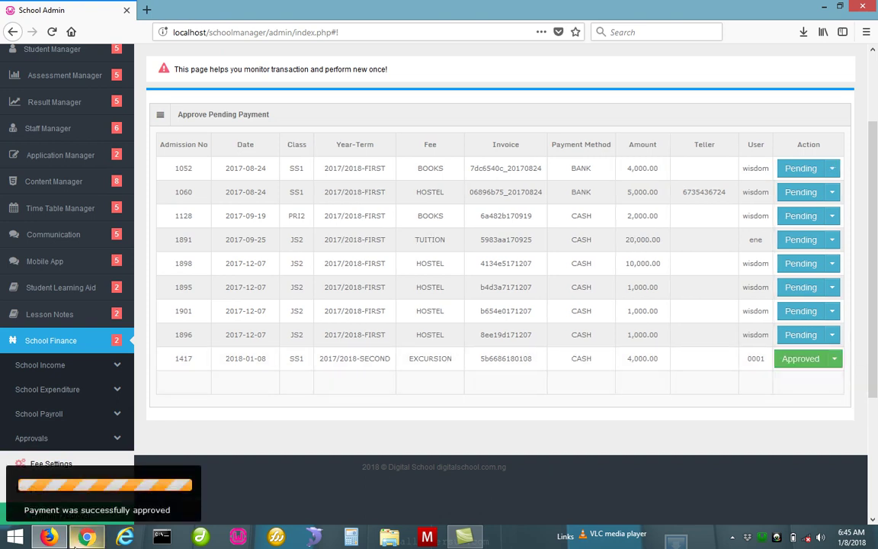
left_click(76, 538)
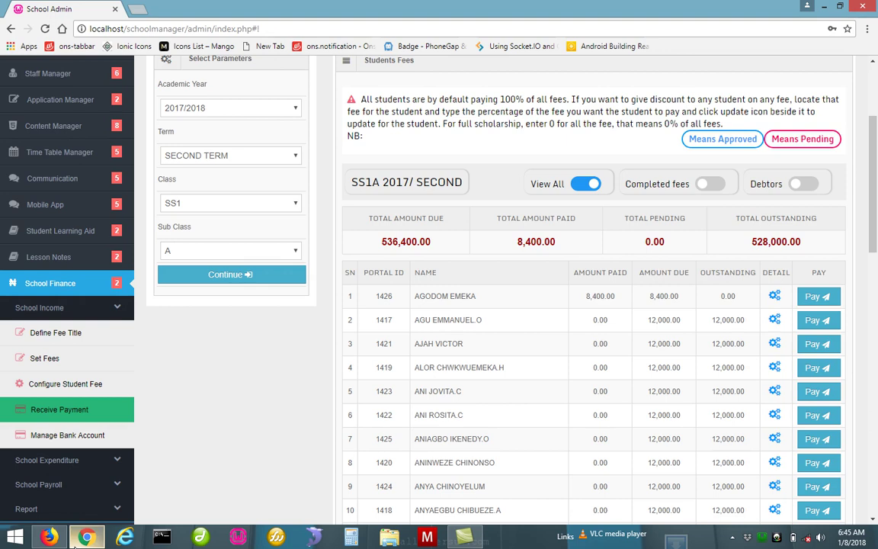
Load the Receive Payment fee table for SECOND TERM, class SS1, and scroll through students' balances
left_click(87, 415)
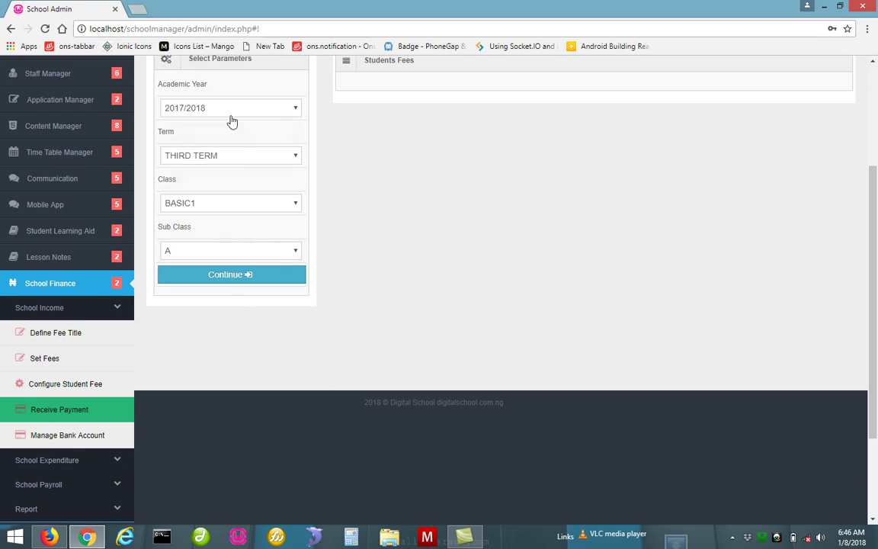
left_click(222, 156)
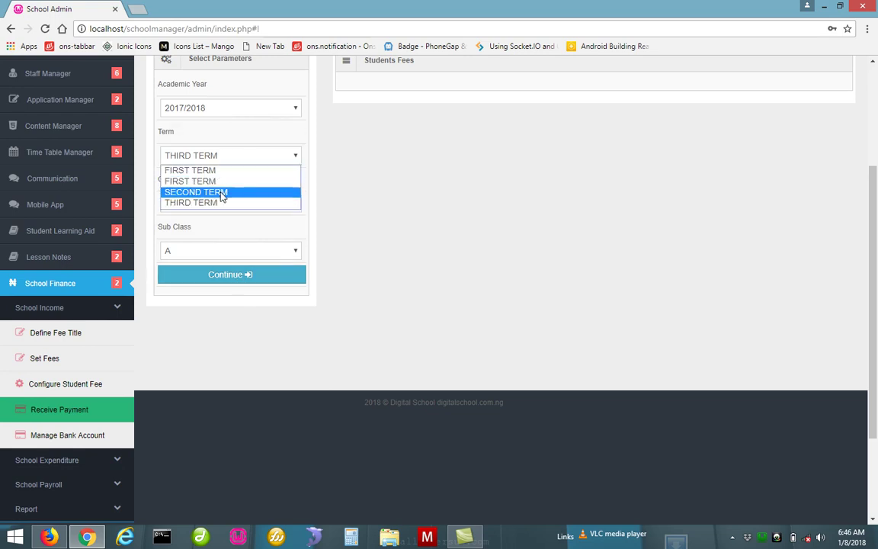
left_click(221, 190)
left_click(219, 216)
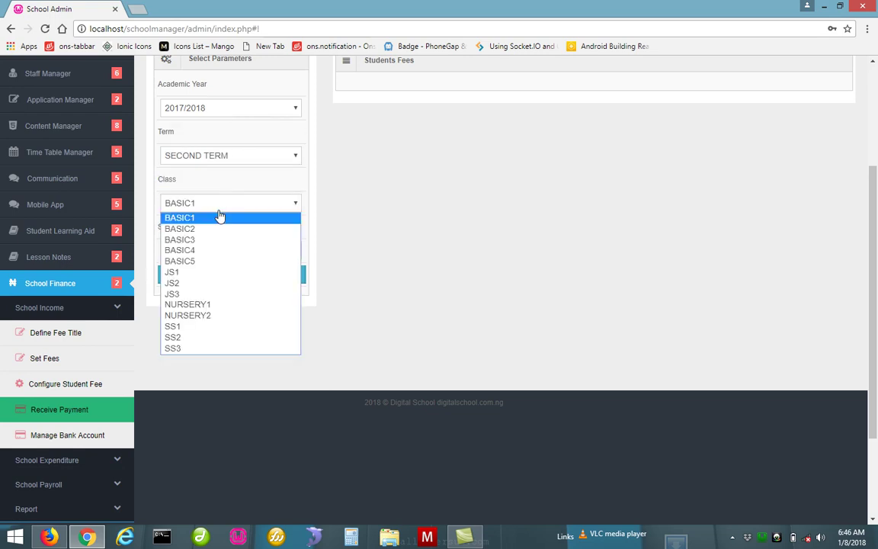
left_click(196, 332)
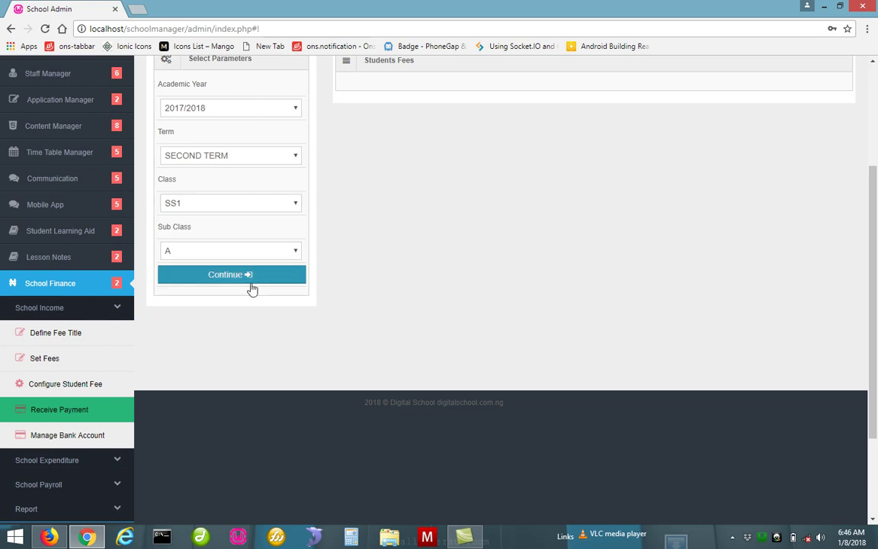
left_click(248, 279)
left_click_drag(875, 196, 877, 232)
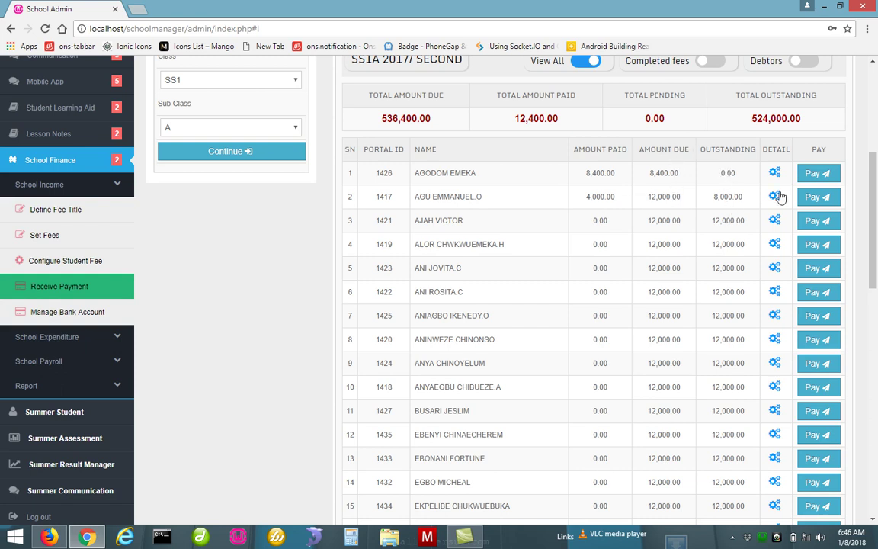
left_click(804, 198)
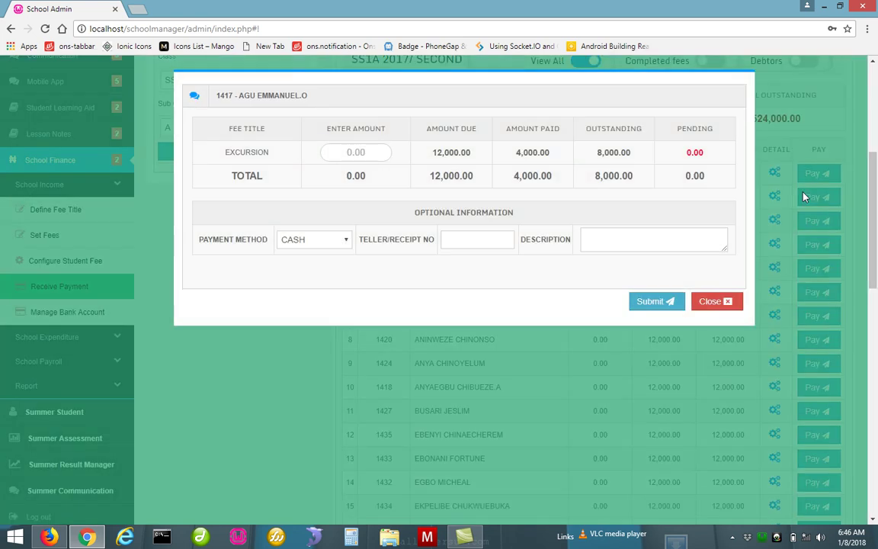
left_click(714, 301)
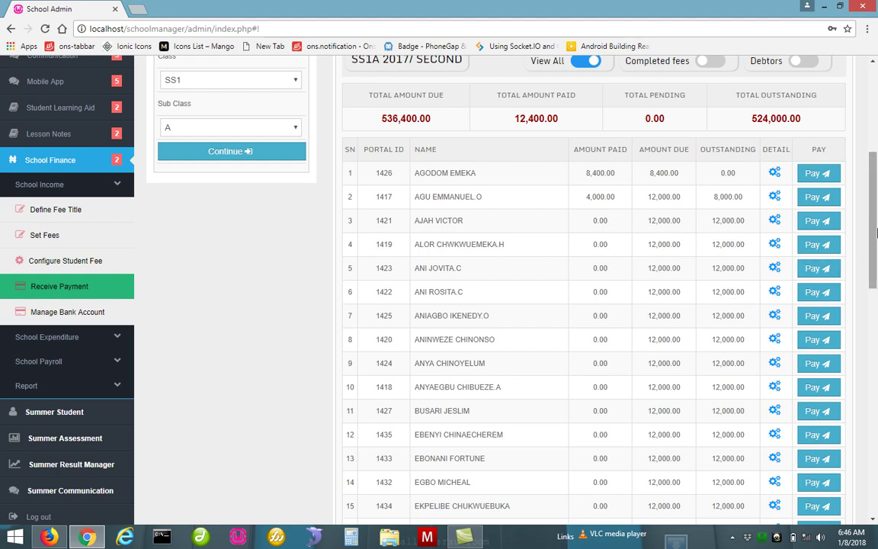
scroll(862, 183, "up", 2)
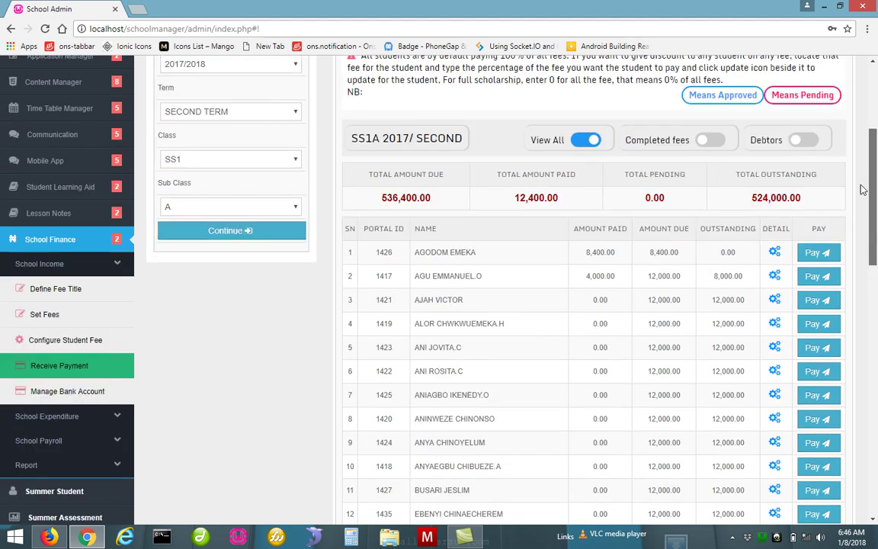
scroll(862, 183, "down", 8)
scroll(862, 179, "up", 9)
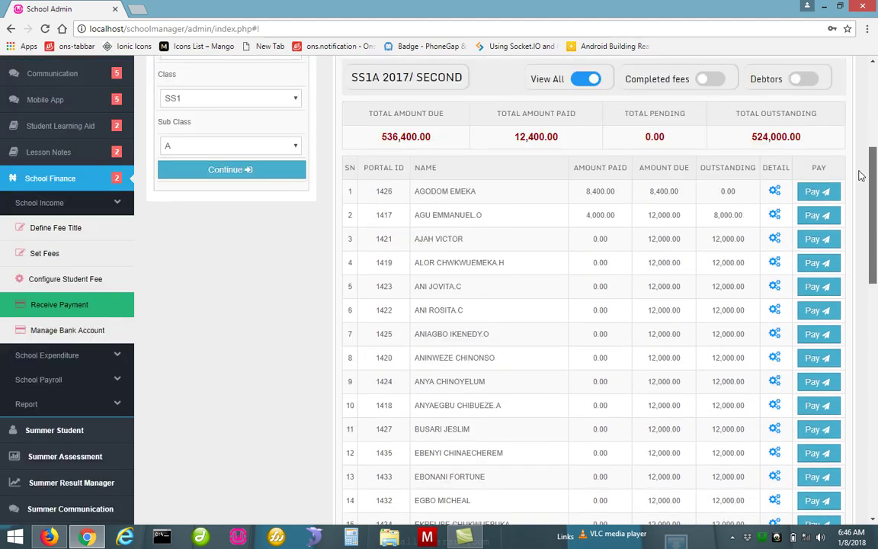
left_click_drag(873, 173, 791, 145)
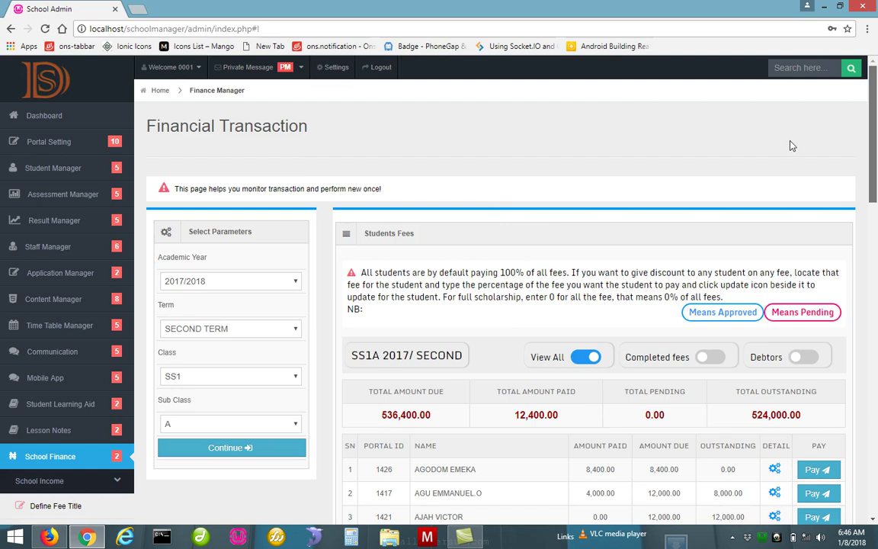
scroll(790, 145, "down", 3)
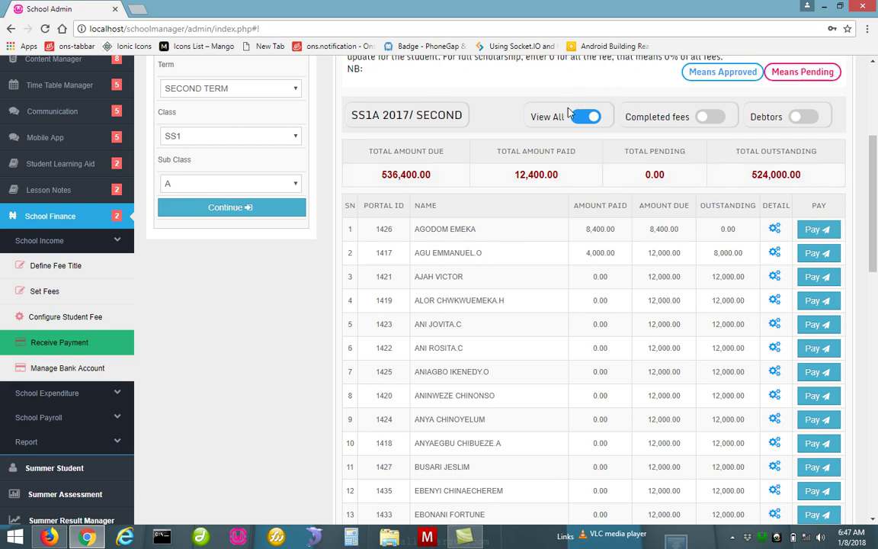
Filter the SS1A fee list to debtors only, after first trying the Completed fees toggle
left_click(713, 119)
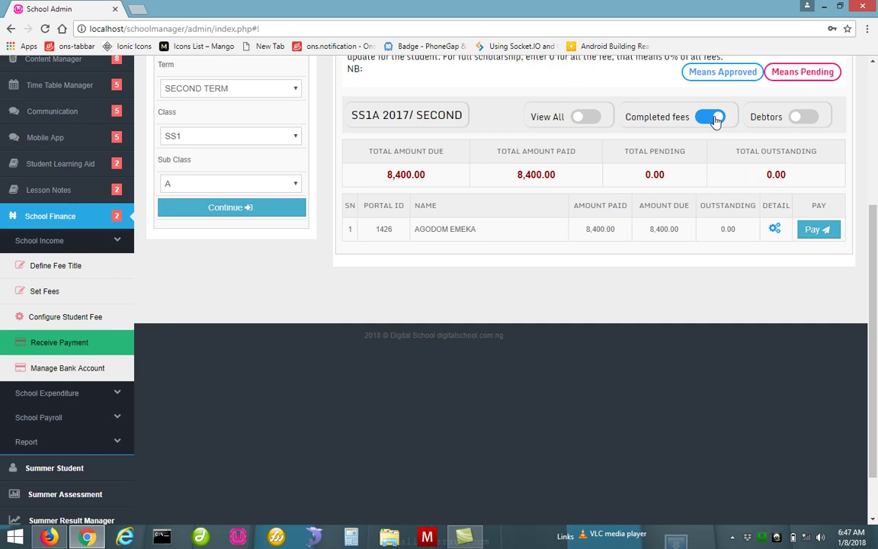
left_click(804, 118)
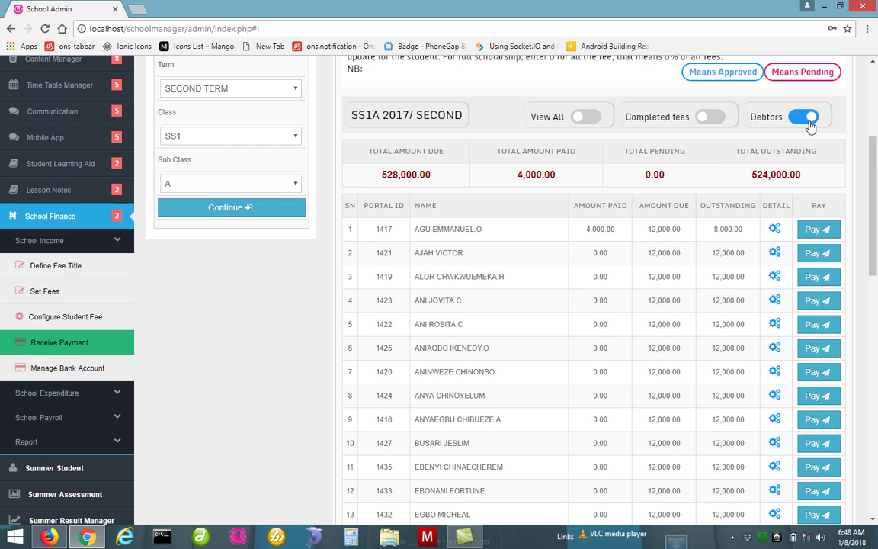
left_click(109, 367)
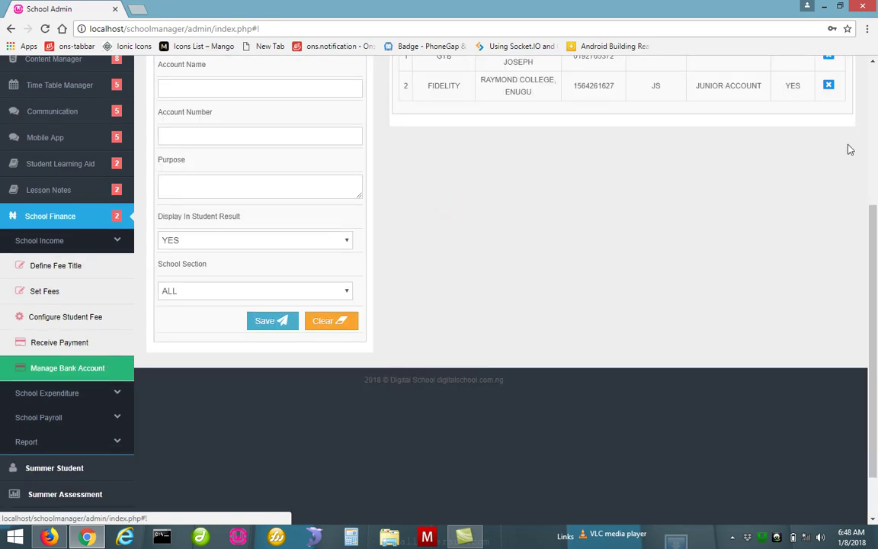
Enter bank name UBA, account name MY SCHOOL NAME, and the corrected account number
scroll(861, 183, "up", 2)
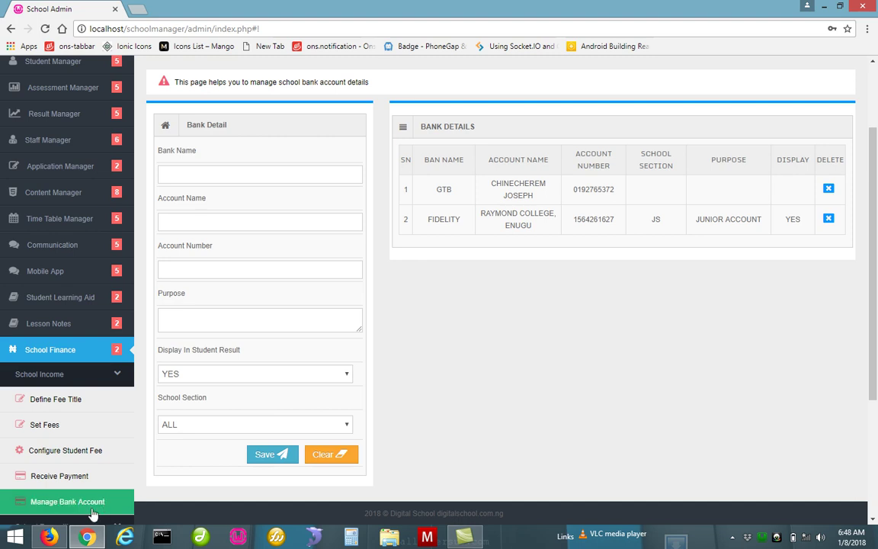
left_click(263, 174)
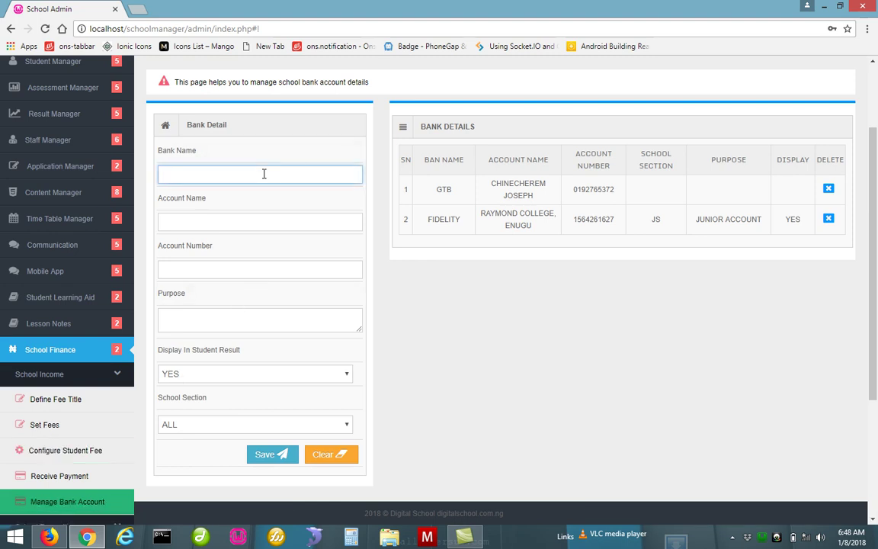
type("UBA")
left_click(257, 221)
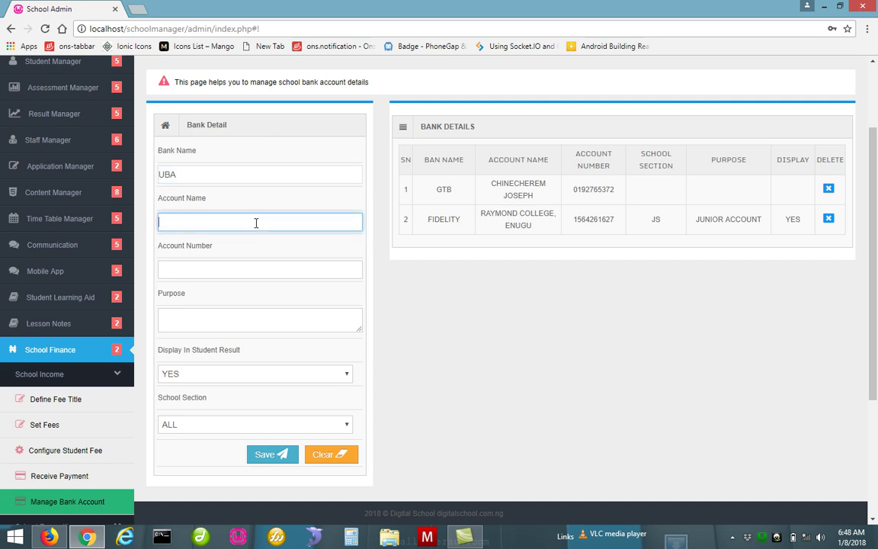
type("MY SCHOOL NAME")
left_click(258, 266)
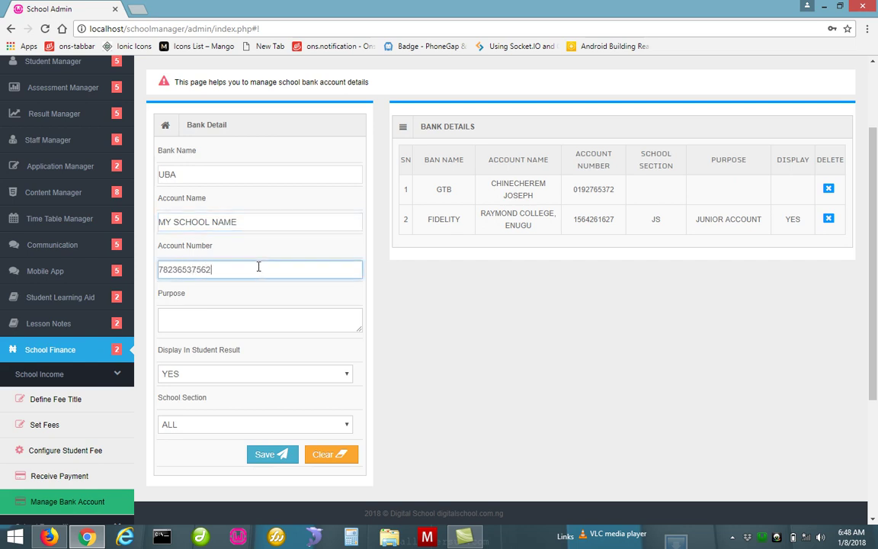
key("Left")
key("Left")
key("Left")
key("Left")
key("Left")
key("Left")
key("Left")
type("9")
Set purpose TUITION, keep YES for results display and ALL sections, and save the account
left_click(265, 325)
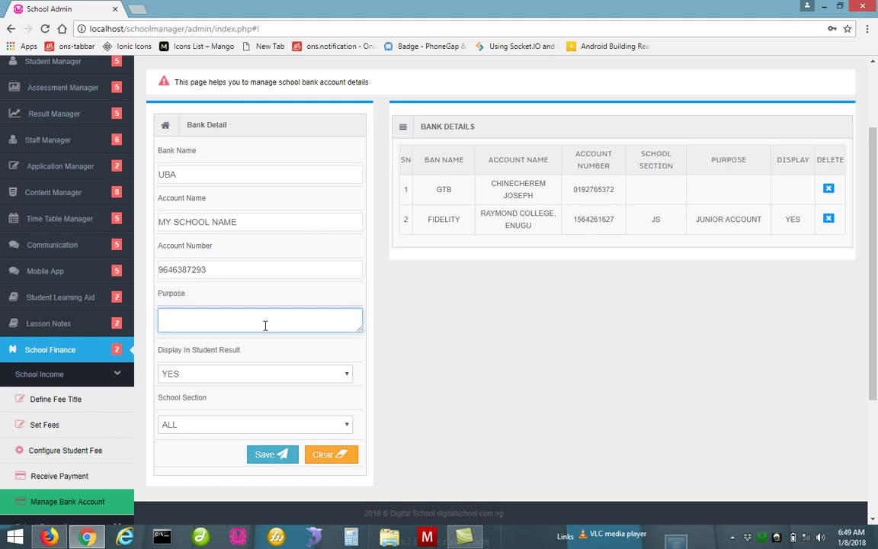
type("TUITION")
left_click(236, 374)
left_click(236, 374)
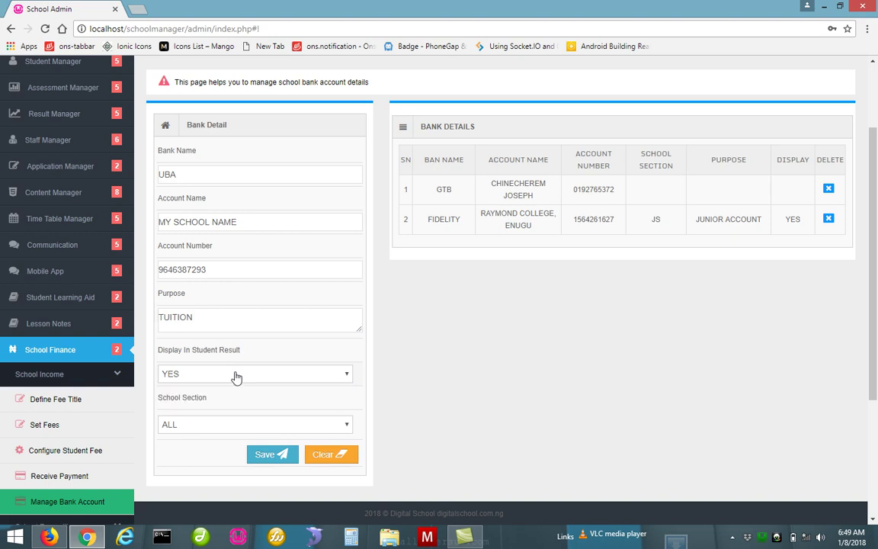
left_click(204, 432)
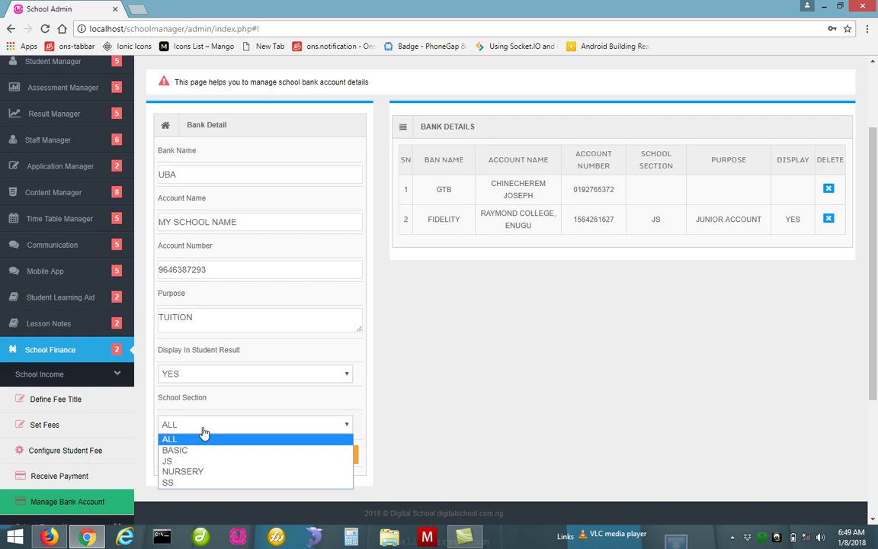
left_click(203, 433)
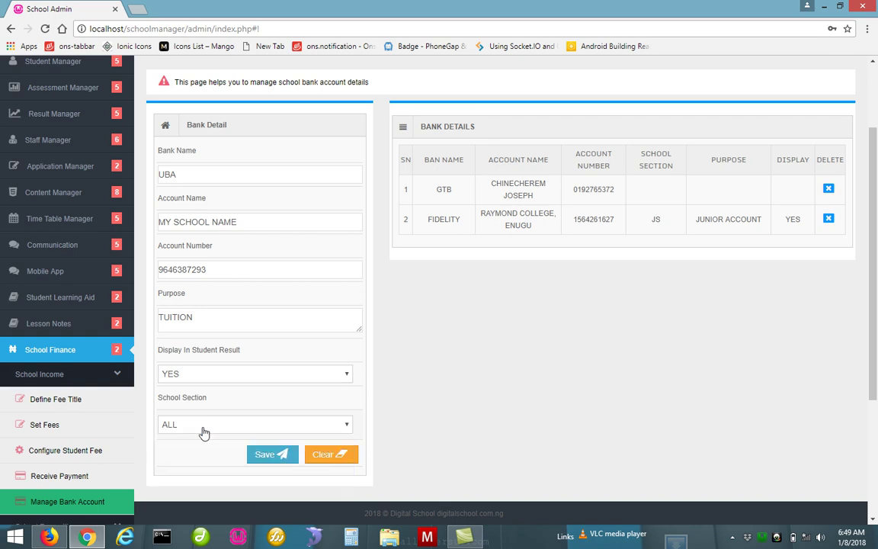
left_click(273, 458)
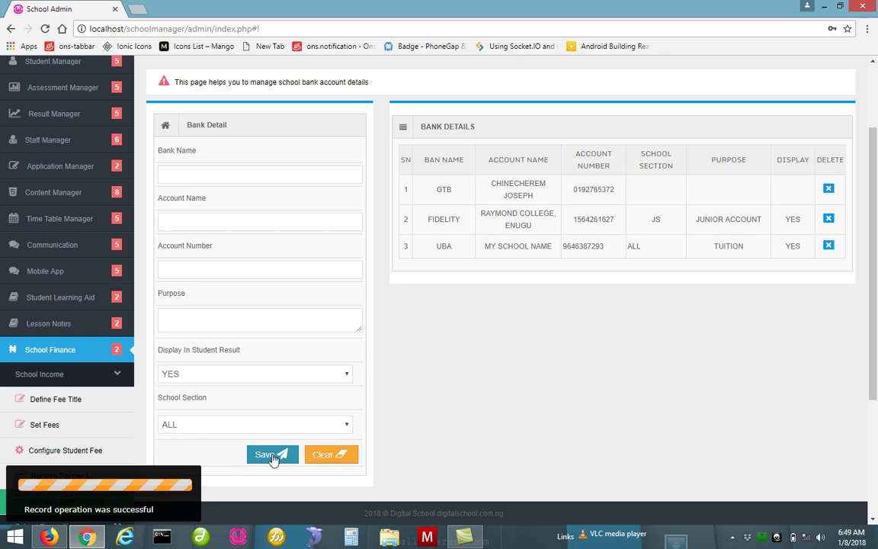
Cancel deleting the UBA account, reload Manage Bank Account, and collapse School Income in the sidebar
left_click(829, 246)
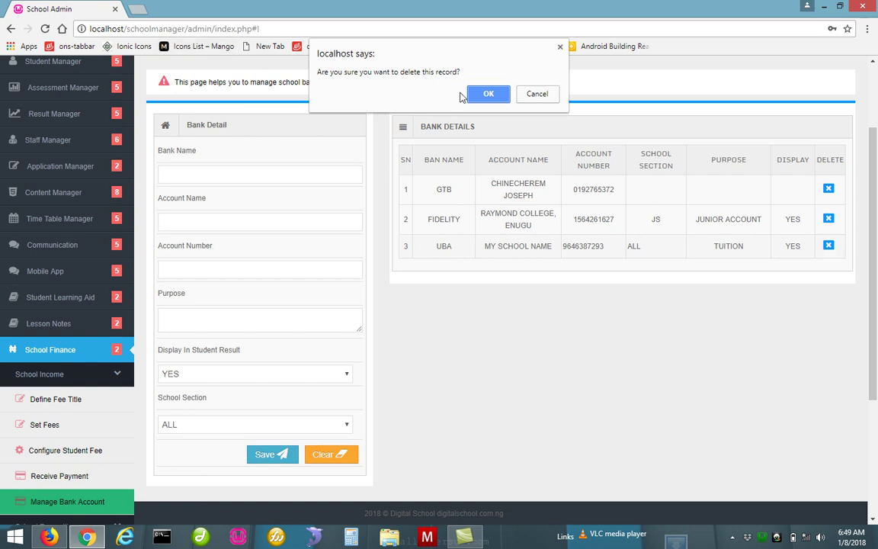
left_click(538, 95)
left_click(70, 508)
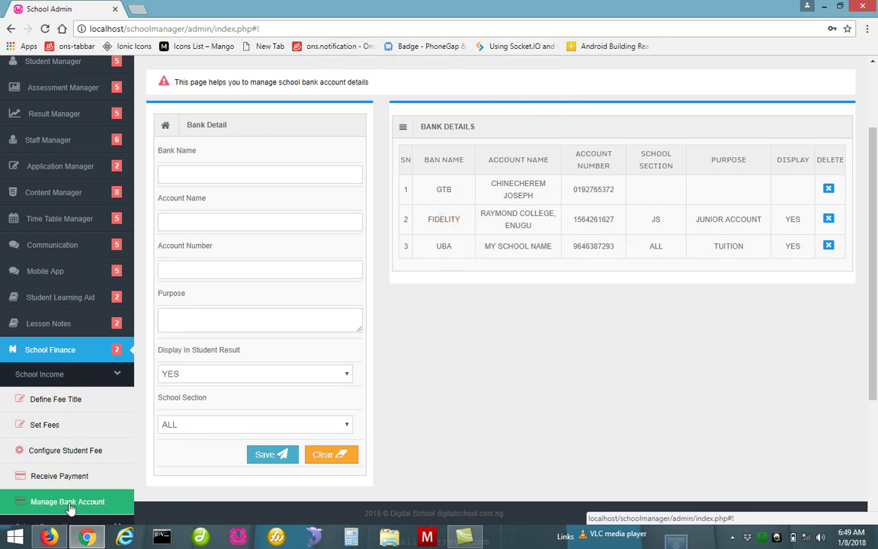
left_click(97, 380)
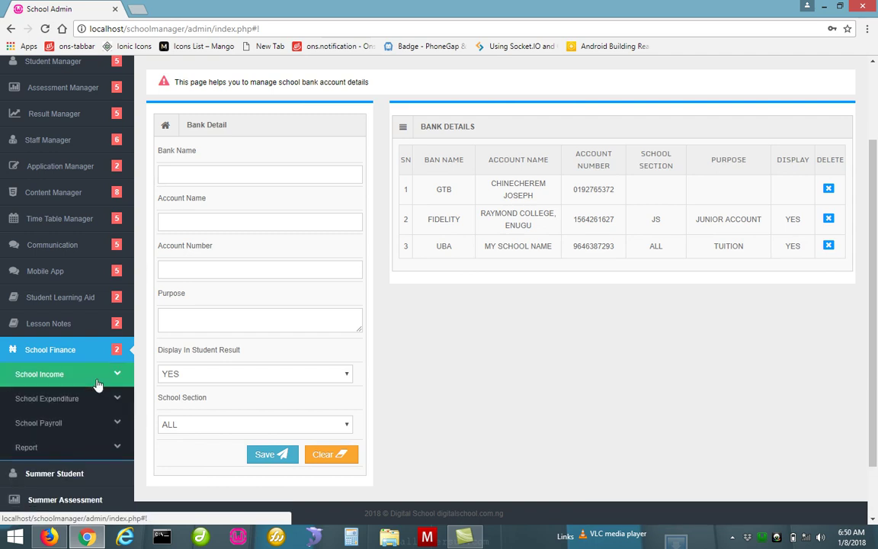